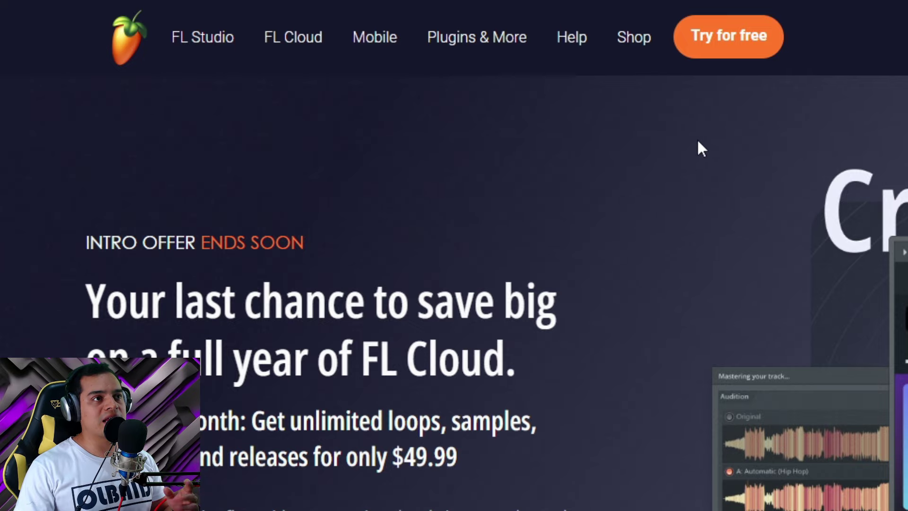
Open the free trial page on the FL Studio website
{"action": "left_click", "coordinate": [708, 66]}
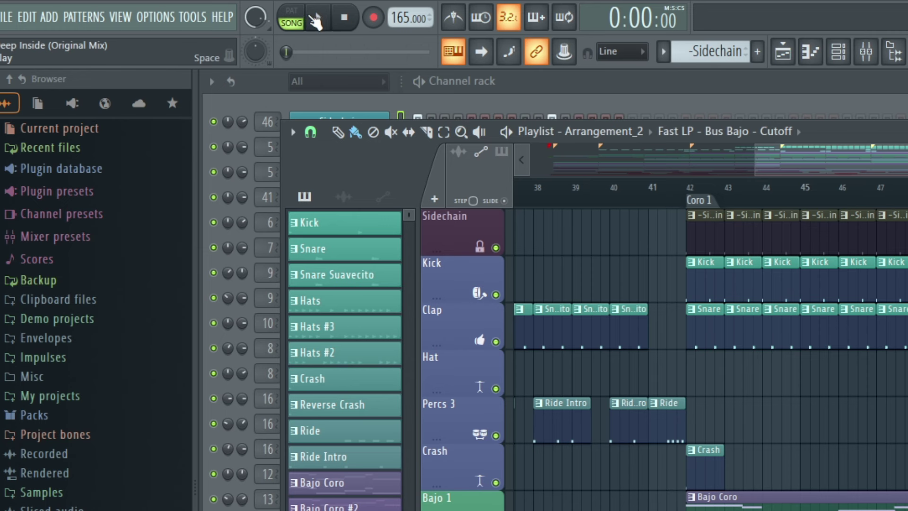
Toggle the playback mode between pattern and song, and play the Deep Inside arrangement to hear it
{"action": "left_click", "coordinate": [291, 19]}
{"action": "left_click", "coordinate": [291, 19]}
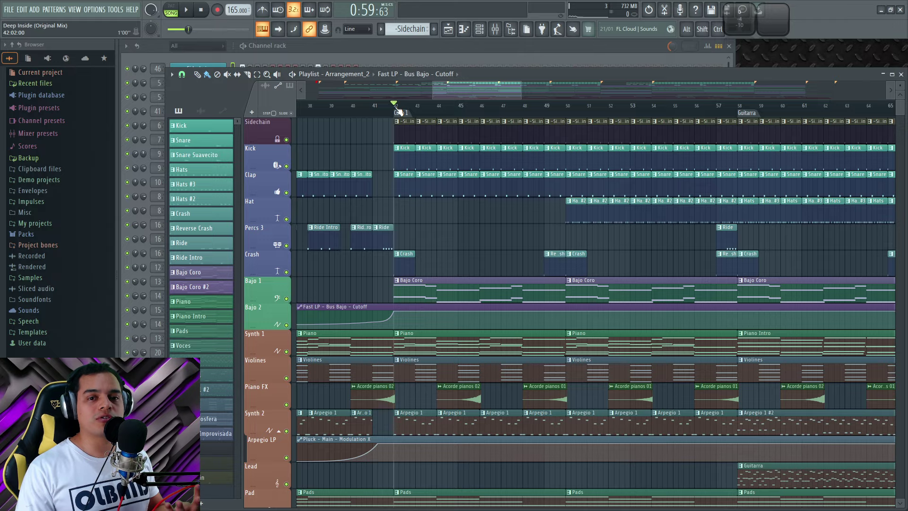
{"action": "left_click", "coordinate": [187, 16]}
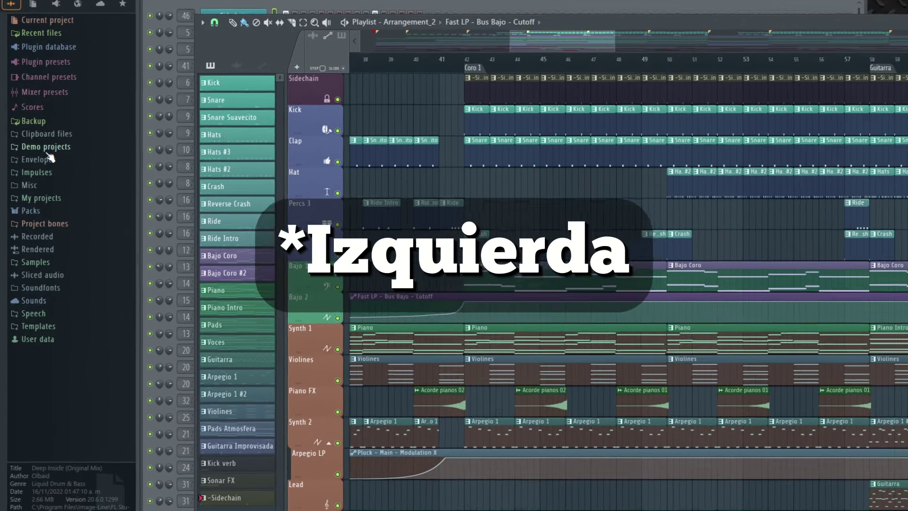
Open the Deep Inside (Original Mix) project from the Demo songs folder of the demo projects
{"action": "left_click", "coordinate": [38, 180]}
{"action": "left_click", "coordinate": [48, 193]}
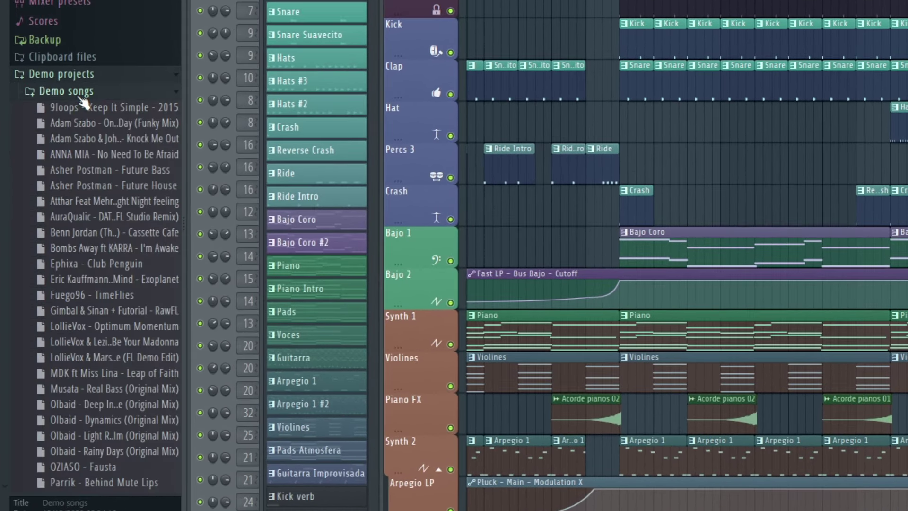
{"action": "scroll", "coordinate": [97, 95], "scroll_direction": "down", "scroll_amount": 6}
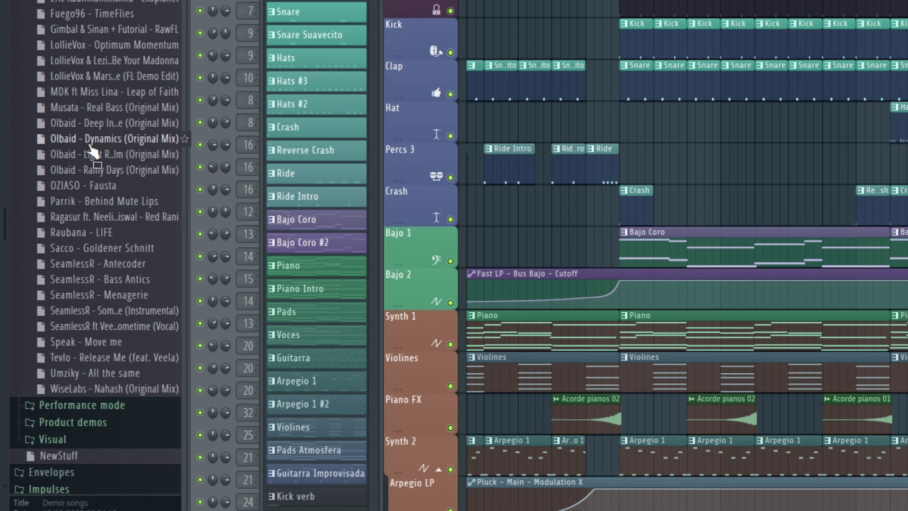
{"action": "right_click", "coordinate": [90, 127]}
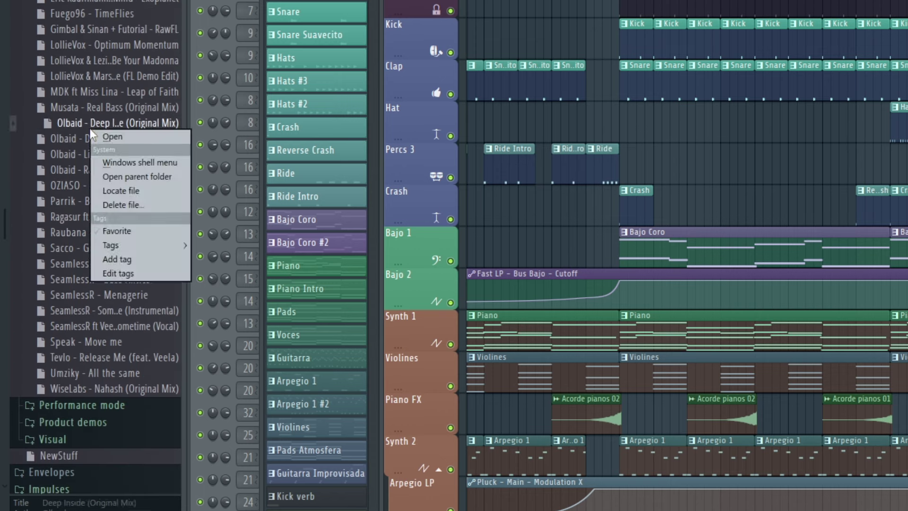
{"action": "left_click", "coordinate": [124, 137]}
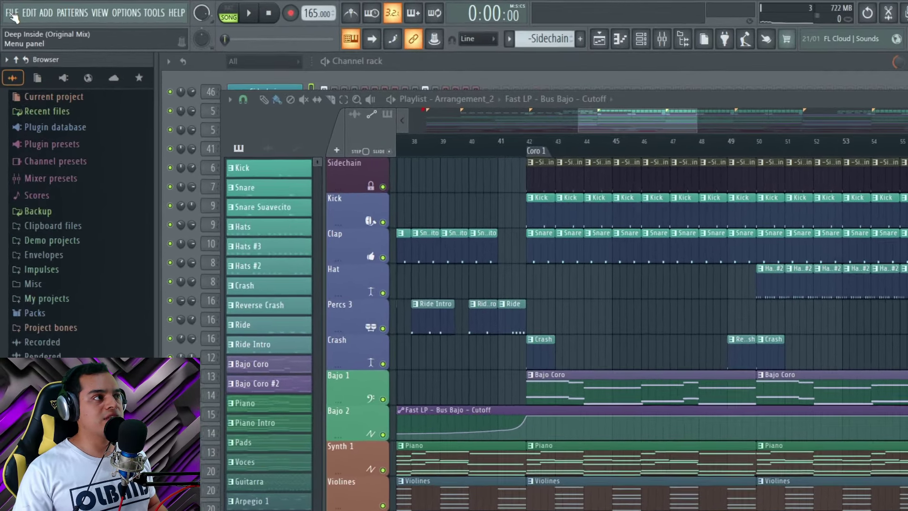
Start a new empty project in place of the demo song
{"action": "left_click", "coordinate": [8, 9]}
{"action": "mouse_move", "coordinate": [50, 47]}
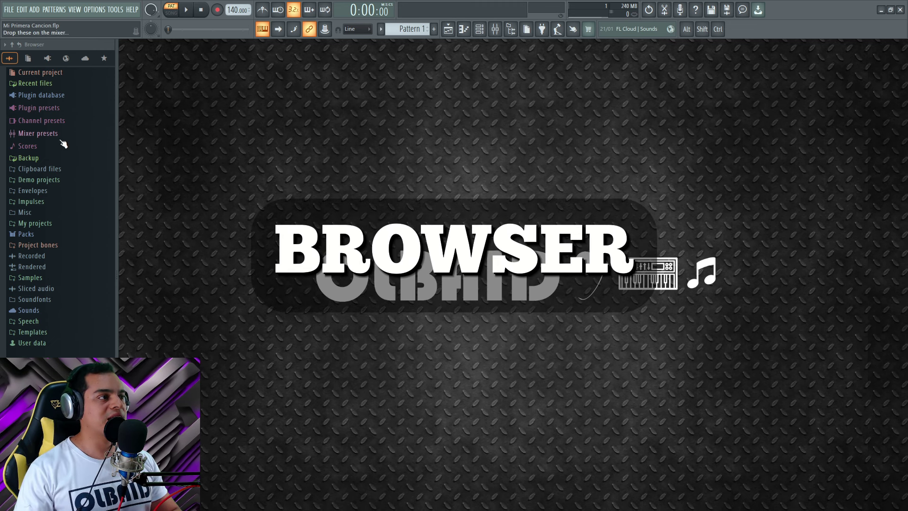
Audition several kick samples in the Kicks folder of the Drums pack, from the FPC kicks through to Grv Kick 12
{"action": "left_click", "coordinate": [28, 234]}
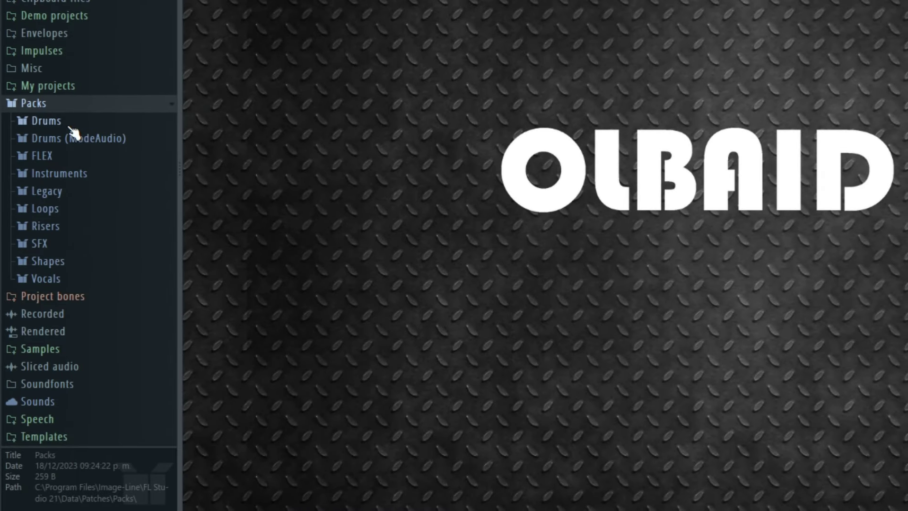
{"action": "left_click", "coordinate": [64, 124]}
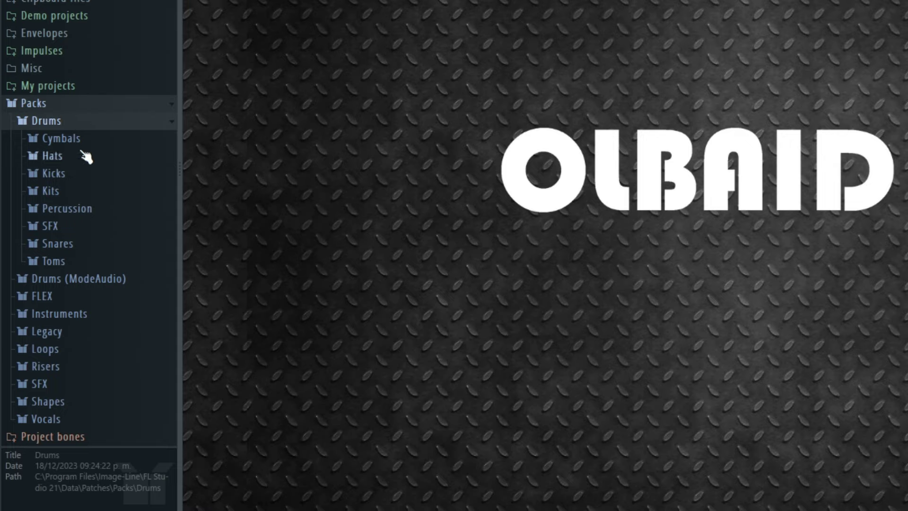
{"action": "left_click", "coordinate": [53, 174]}
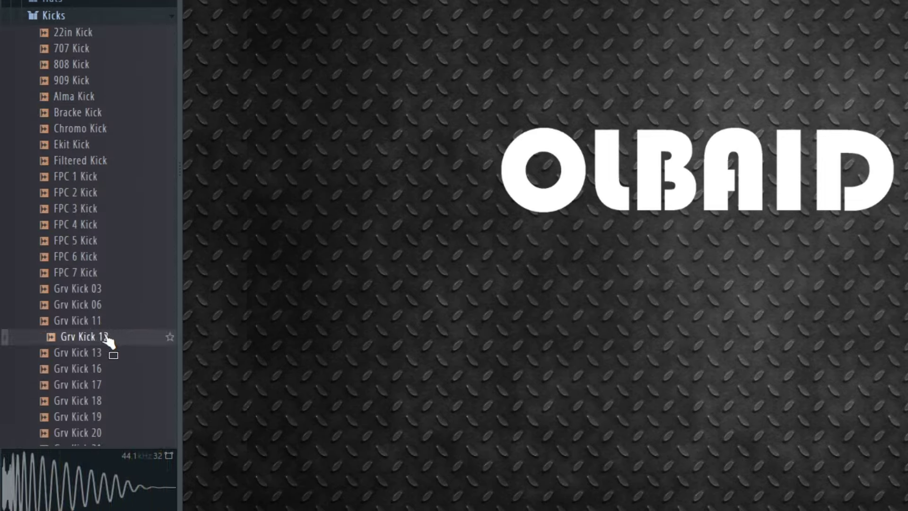
{"action": "left_click", "coordinate": [98, 192]}
{"action": "left_click", "coordinate": [99, 240]}
{"action": "left_click", "coordinate": [104, 288]}
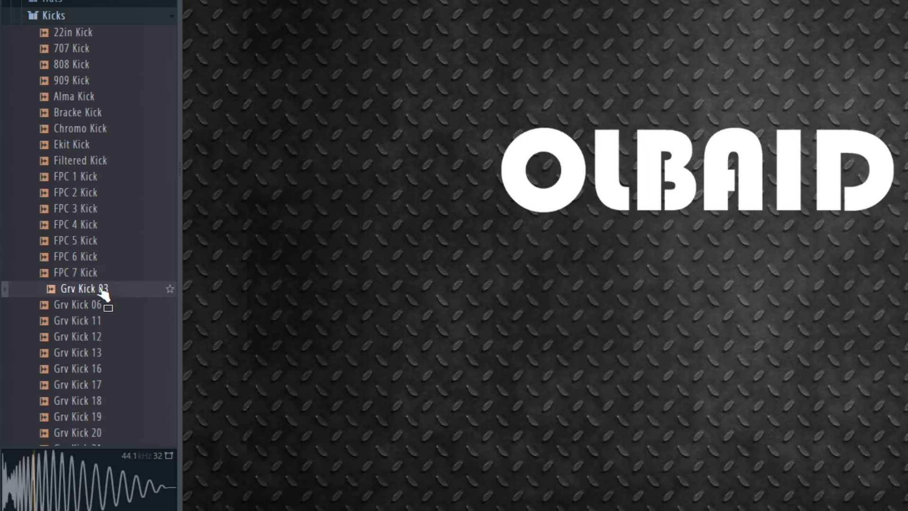
{"action": "left_click", "coordinate": [100, 321]}
{"action": "left_click", "coordinate": [101, 337]}
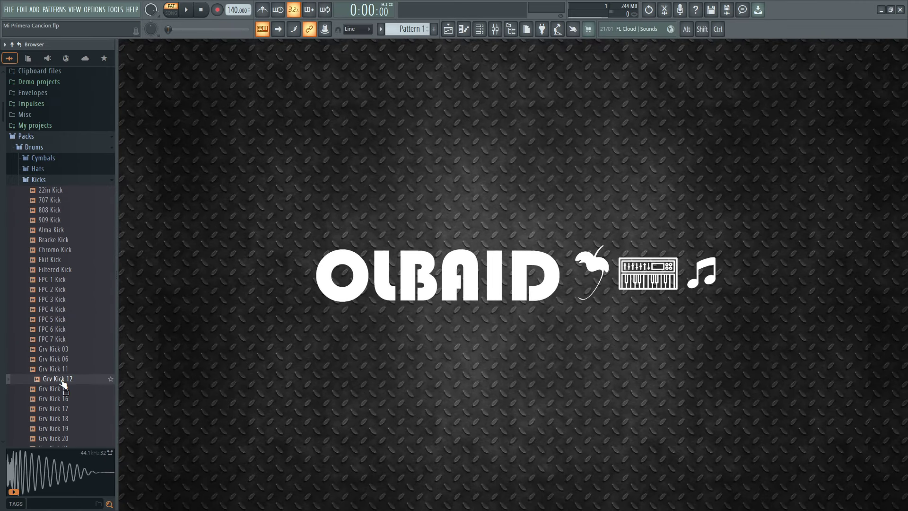
Show the Channel rack and load the Grv Kick 12 sample onto the default Sampler channel
{"action": "key", "text": "F6"}
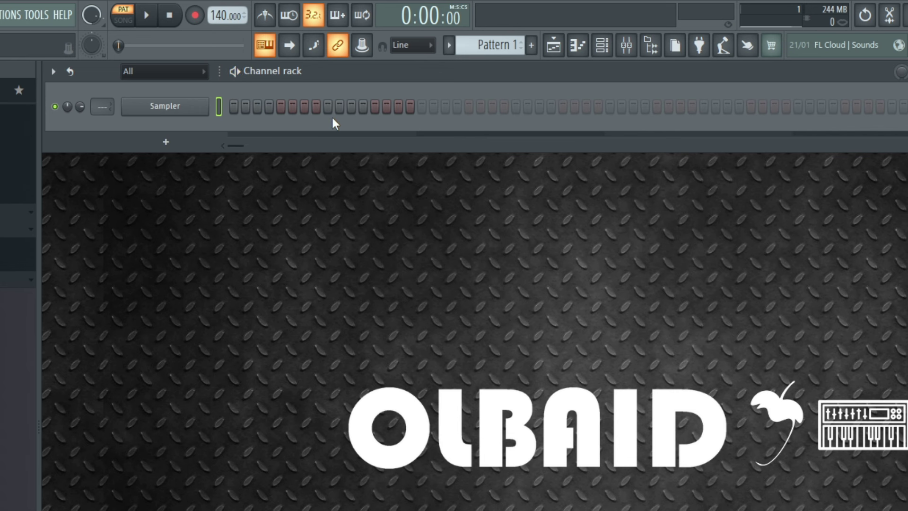
{"action": "key", "text": "F6"}
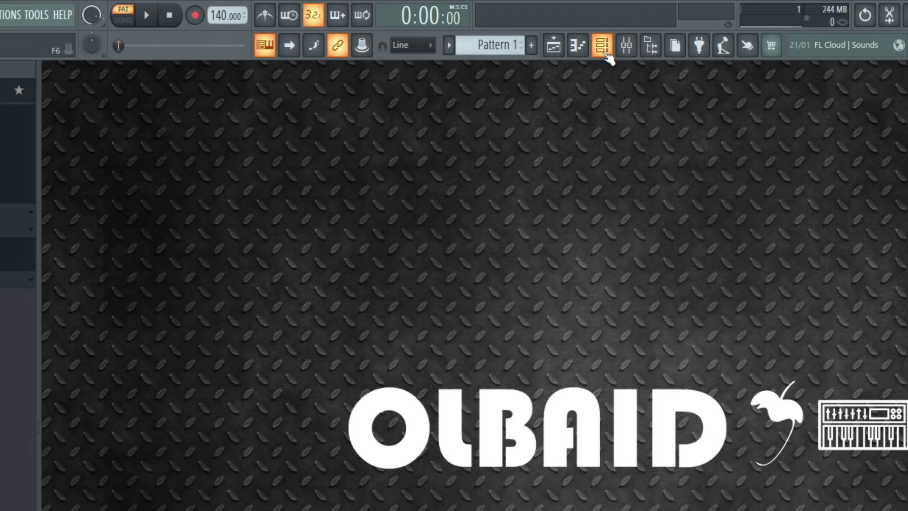
{"action": "left_click", "coordinate": [603, 54]}
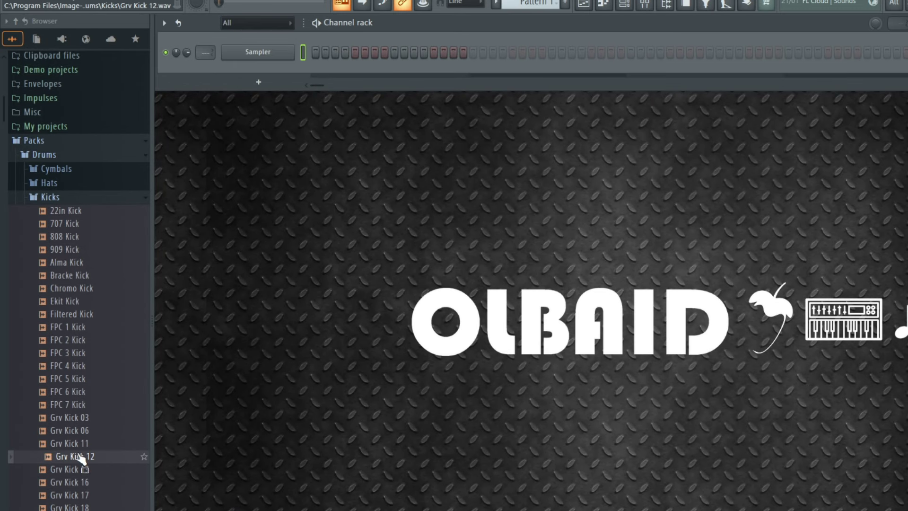
{"action": "left_click_drag", "start_coordinate": [55, 461], "coordinate": [267, 53]}
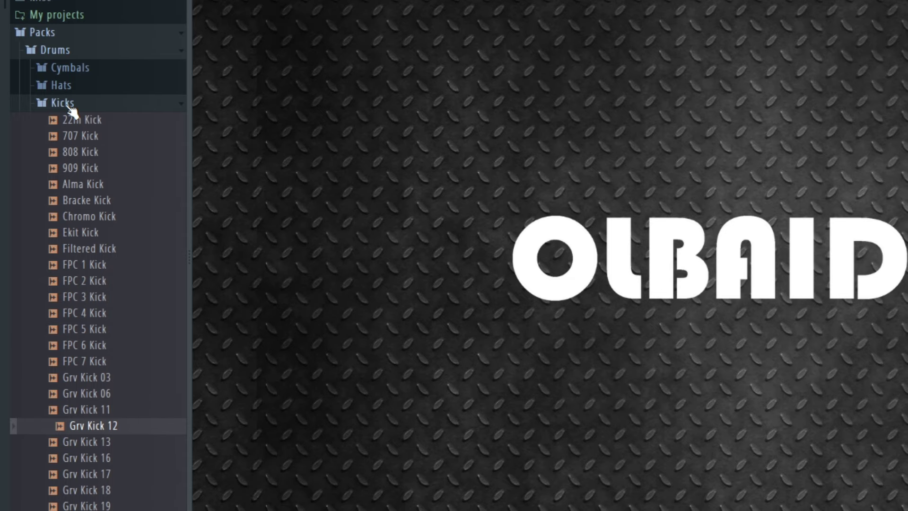
Collapse the Kicks folder and add the Grv Snareclap 14 sample from the Snares folder as a new channel
{"action": "left_click", "coordinate": [71, 103]}
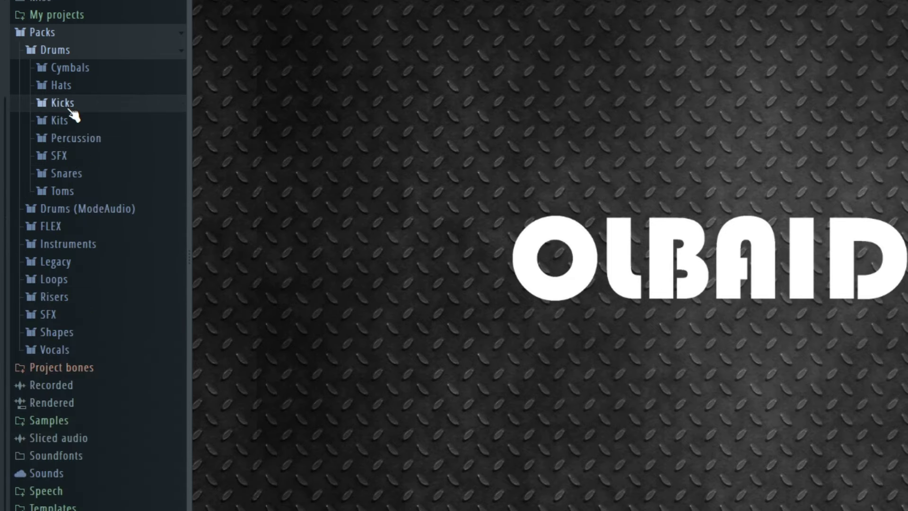
{"action": "left_click", "coordinate": [83, 178]}
{"action": "scroll", "coordinate": [91, 188], "scroll_direction": "down", "scroll_amount": 3}
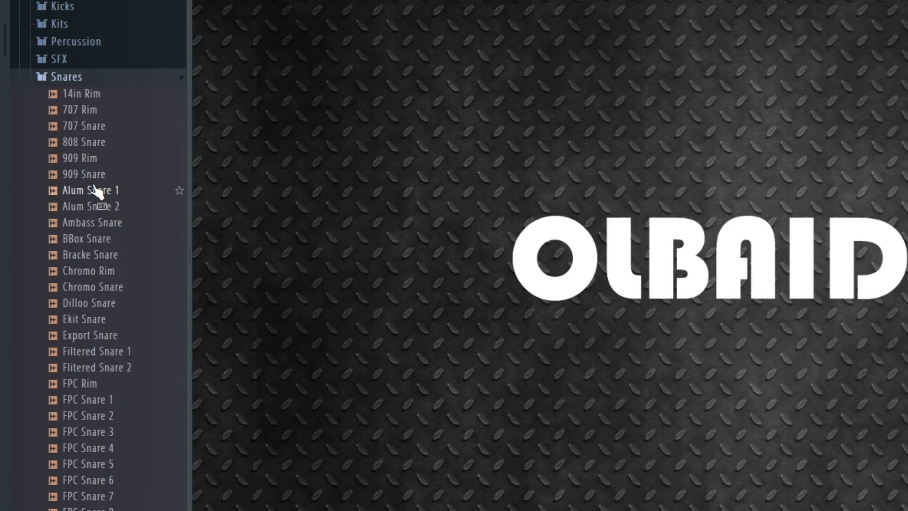
{"action": "left_click_drag", "start_coordinate": [97, 113], "coordinate": [96, 157]}
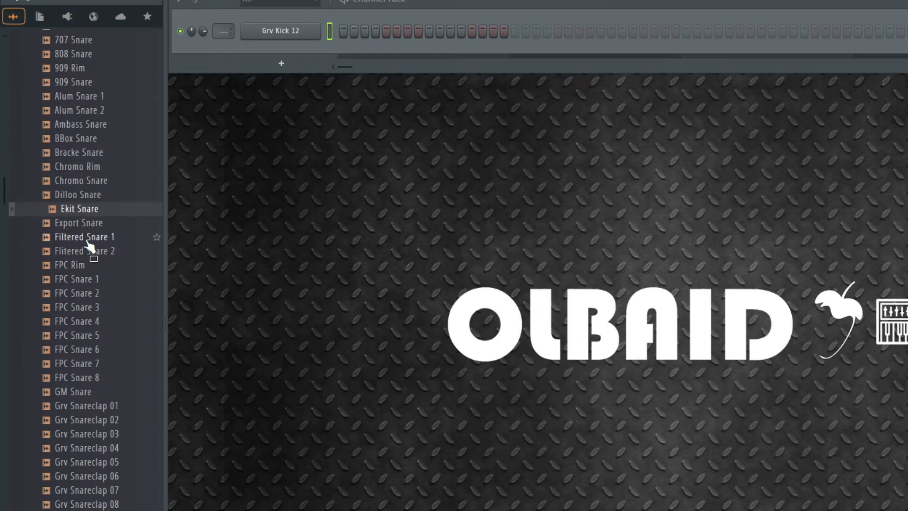
{"action": "left_click_drag", "start_coordinate": [90, 245], "coordinate": [286, 45]}
{"action": "scroll", "coordinate": [92, 353], "scroll_direction": "down", "scroll_amount": 4}
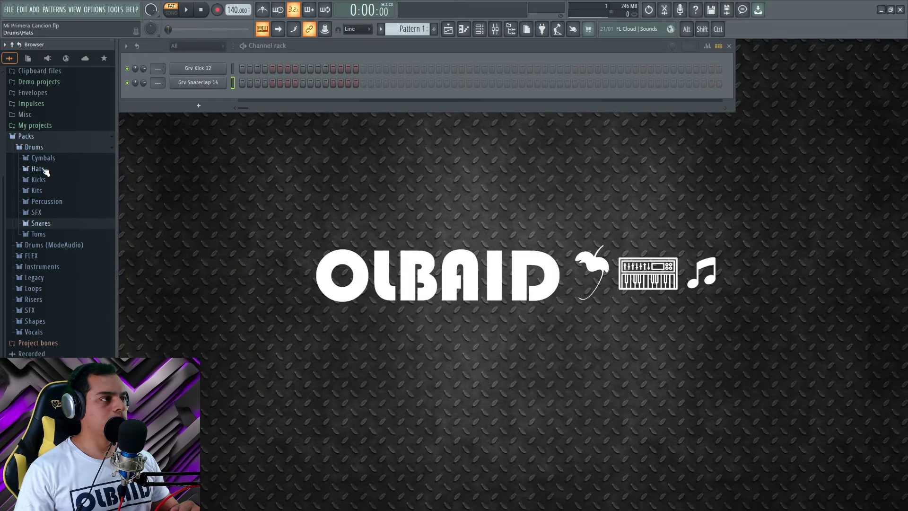
Add the open hi-hat sample Grv OH 03 from the Hats folder as a channel below the snare
{"action": "left_click", "coordinate": [45, 170]}
{"action": "scroll", "coordinate": [71, 246], "scroll_direction": "down", "scroll_amount": 5}
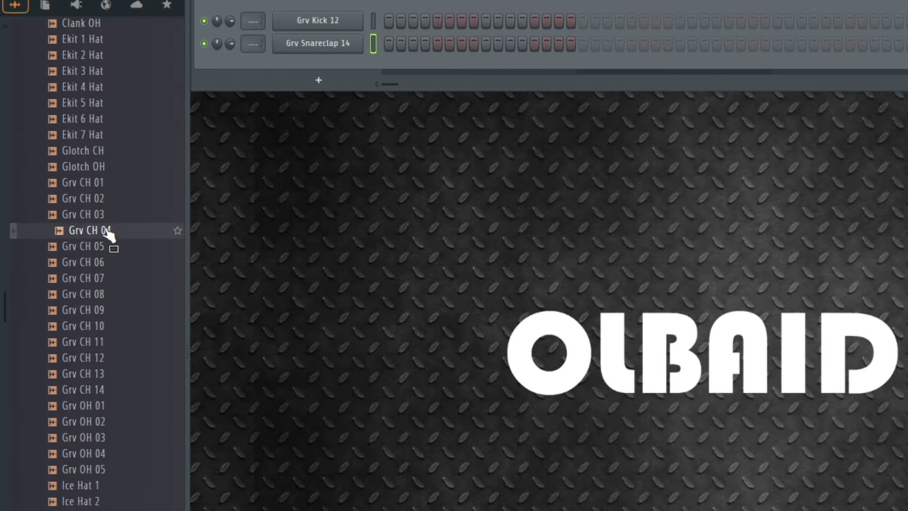
{"action": "scroll", "coordinate": [107, 232], "scroll_direction": "down", "scroll_amount": 2}
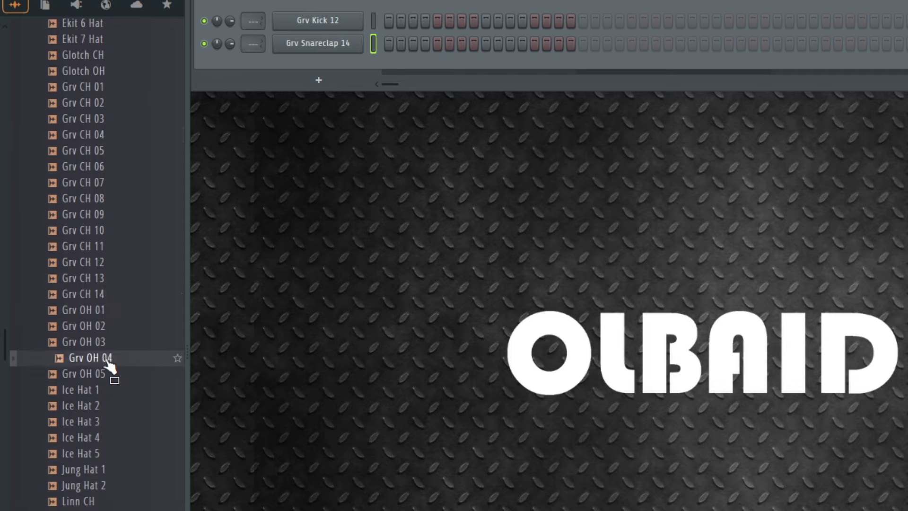
{"action": "left_click_drag", "start_coordinate": [88, 349], "coordinate": [325, 67]}
Audition the closed hi-hats and add the Grv CH 09 sample as a channel below the open hat
{"action": "left_click", "coordinate": [82, 203]}
{"action": "left_click", "coordinate": [97, 217]}
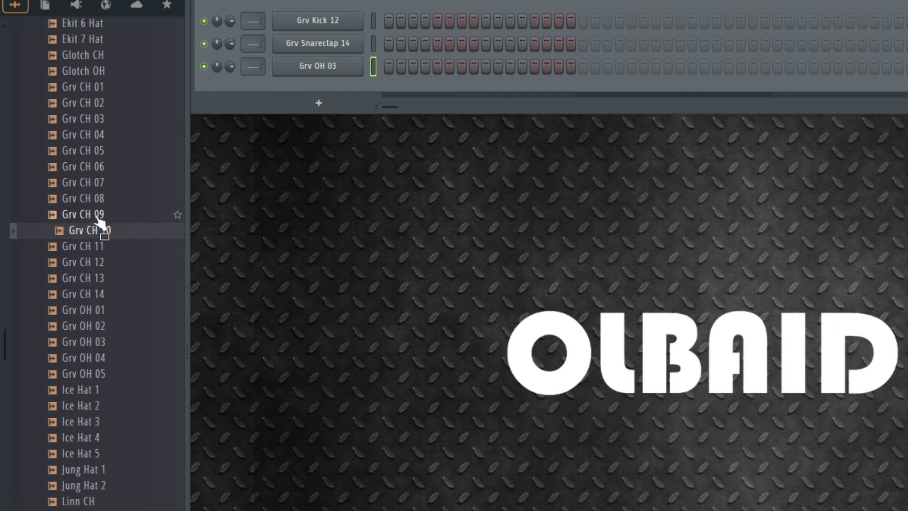
{"action": "left_click_drag", "start_coordinate": [83, 220], "coordinate": [328, 99]}
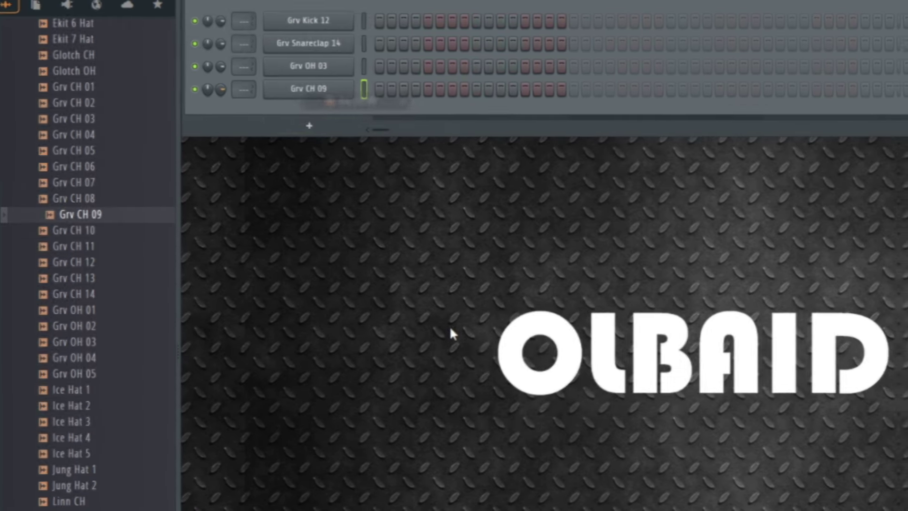
Collapse the Hats, Drums and Packs folders in the sample browser
{"action": "scroll", "coordinate": [67, 190], "scroll_direction": "up", "scroll_amount": 15}
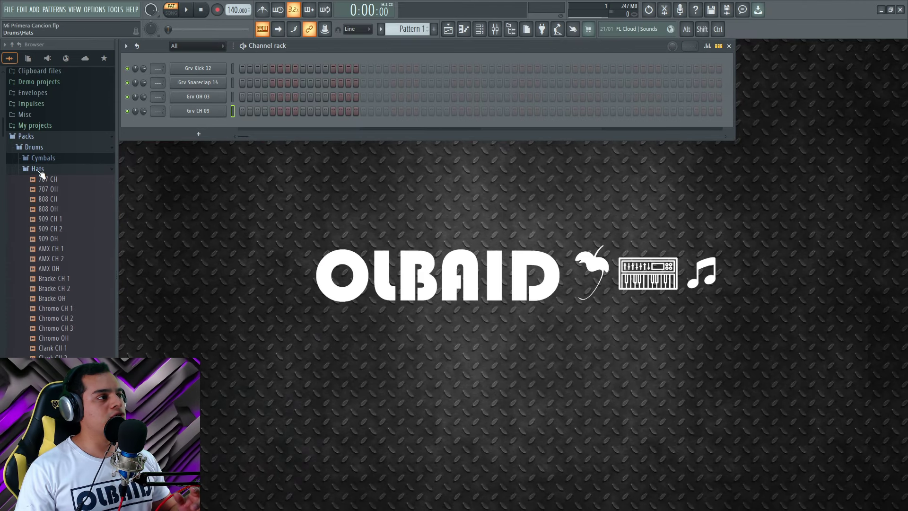
{"action": "left_click", "coordinate": [38, 169]}
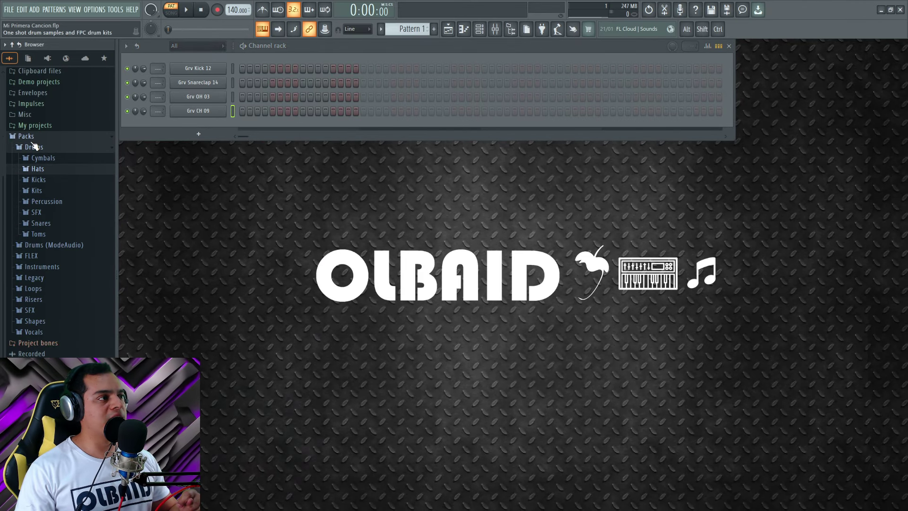
{"action": "left_click", "coordinate": [34, 147]}
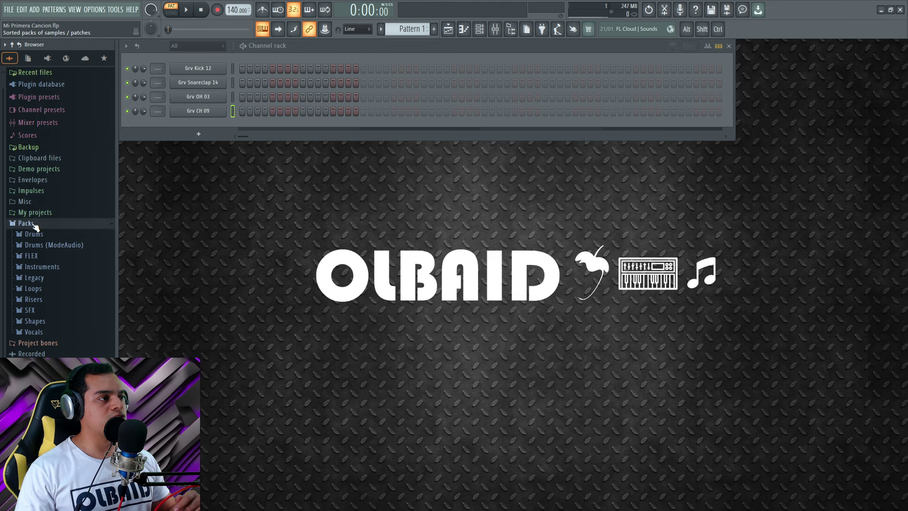
{"action": "left_click", "coordinate": [32, 223]}
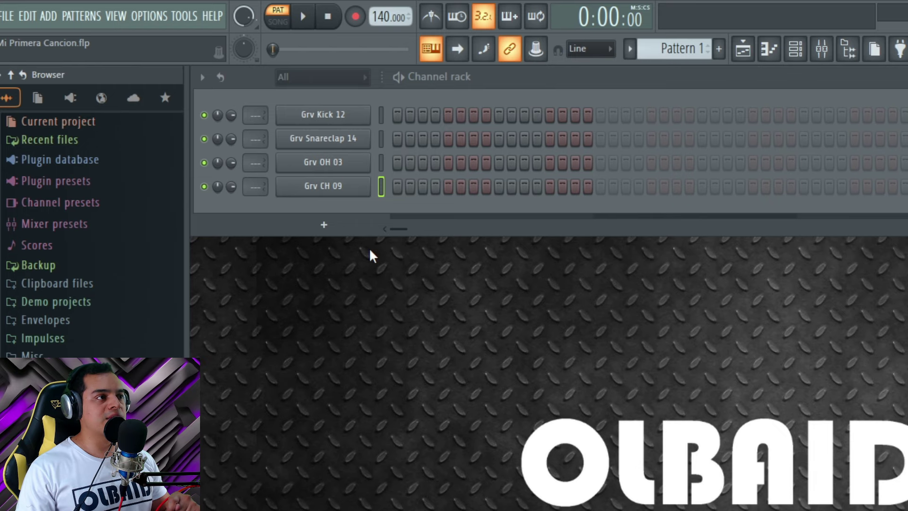
Add a Sytrus synthesizer channel to the Channel rack and reposition its plugin window slightly
{"action": "left_click", "coordinate": [322, 227]}
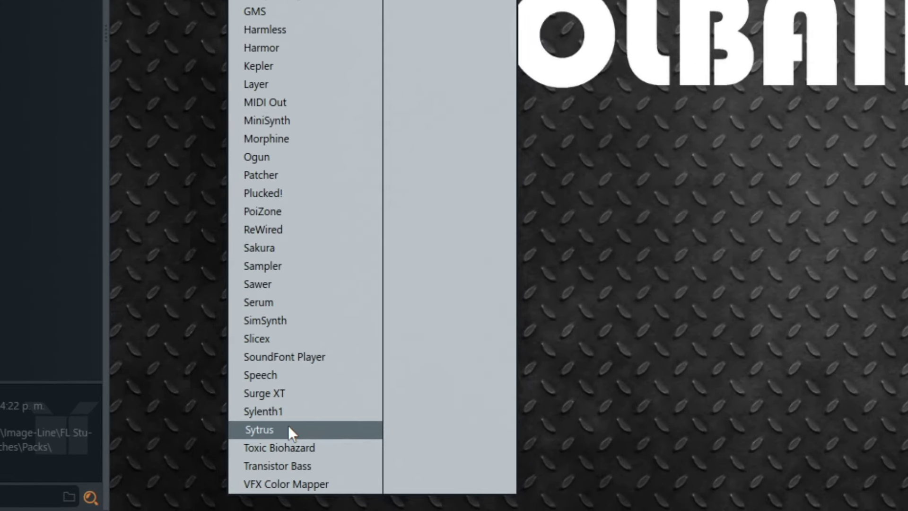
{"action": "left_click", "coordinate": [193, 470]}
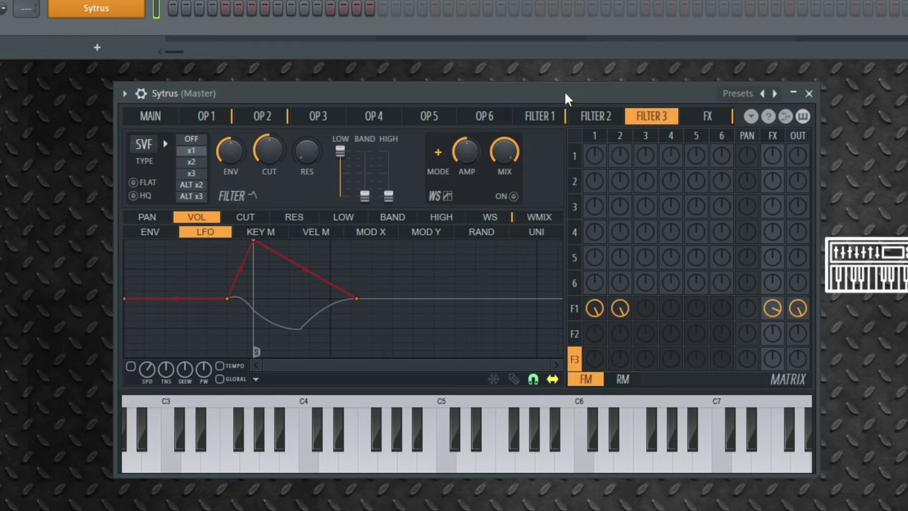
{"action": "mouse_move", "coordinate": [563, 91]}
{"action": "left_mouse_down"}
{"action": "mouse_move", "coordinate": [643, 118]}
{"action": "mouse_move", "coordinate": [567, 103]}
{"action": "left_mouse_up"}
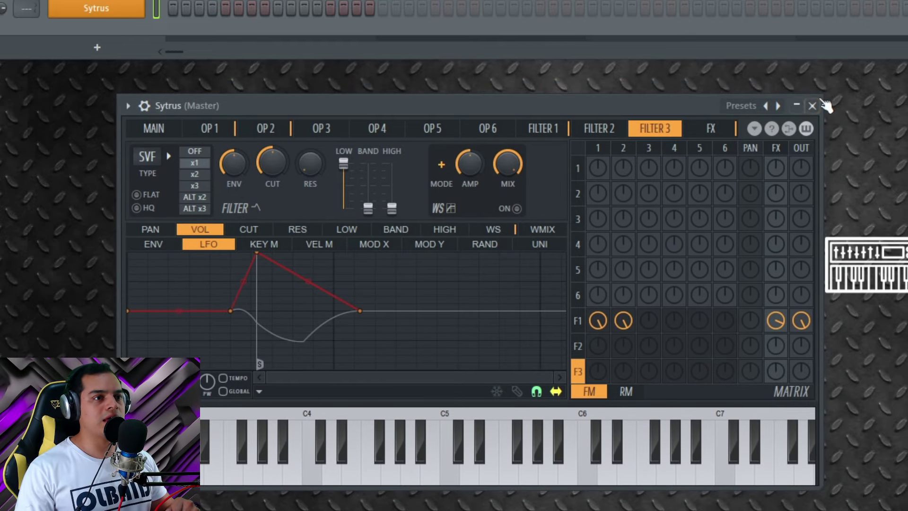
Load the Bajo Psytrance 1 preset from the X Olbaid Bass group into Sytrus
{"action": "right_click", "coordinate": [778, 107]}
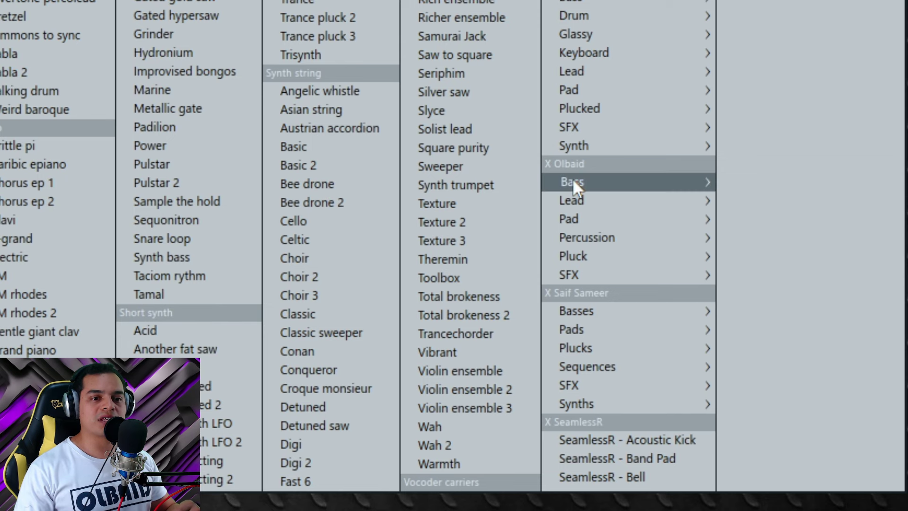
{"action": "mouse_move", "coordinate": [573, 180]}
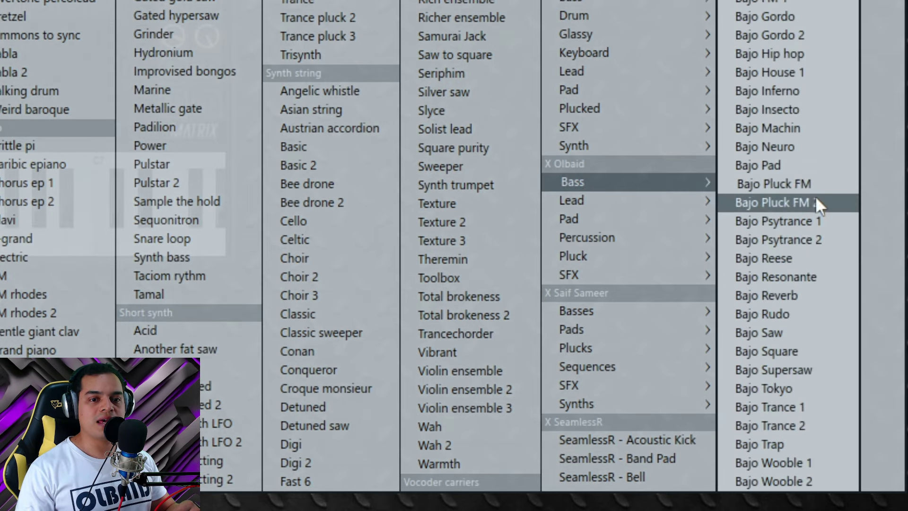
{"action": "left_click", "coordinate": [818, 230]}
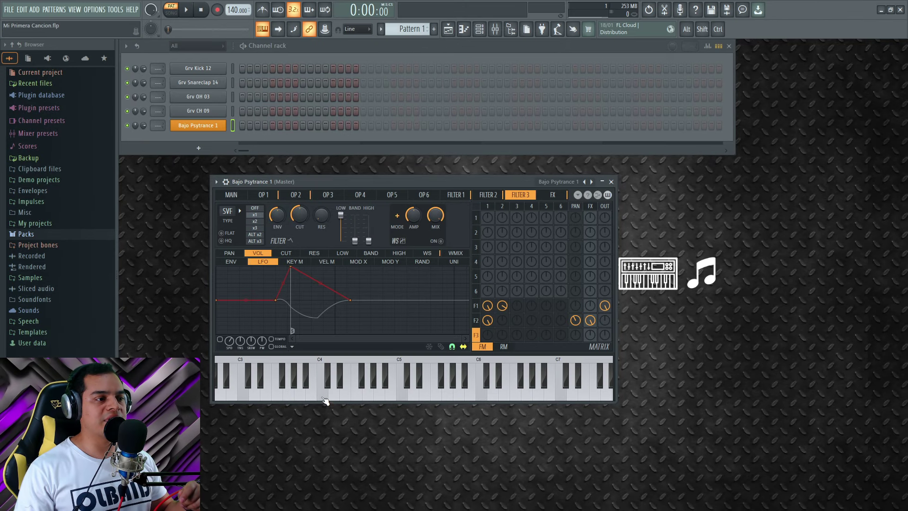
Audition the Bajo Psytrance 1 bass sound by playing several notes on Sytrus's keyboard
{"action": "left_click", "coordinate": [334, 395]}
{"action": "left_click", "coordinate": [447, 397]}
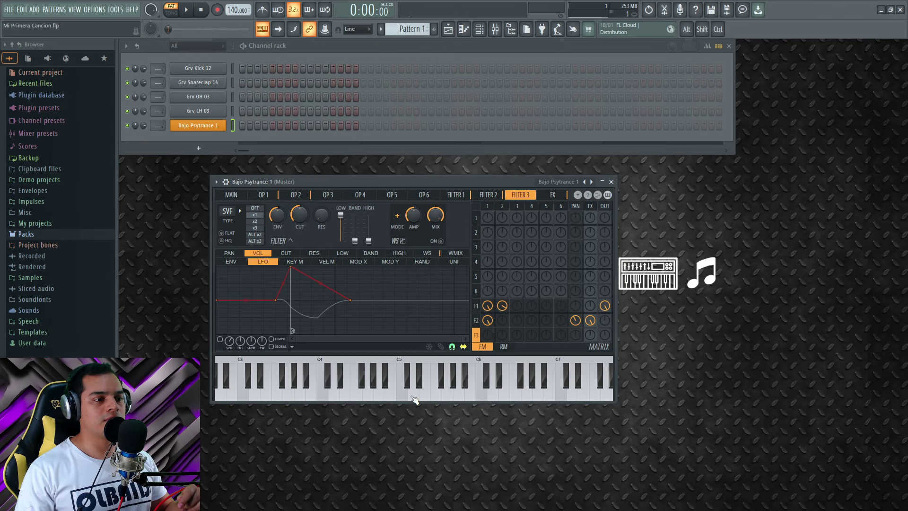
{"action": "left_click", "coordinate": [370, 397]}
{"action": "left_click", "coordinate": [337, 396]}
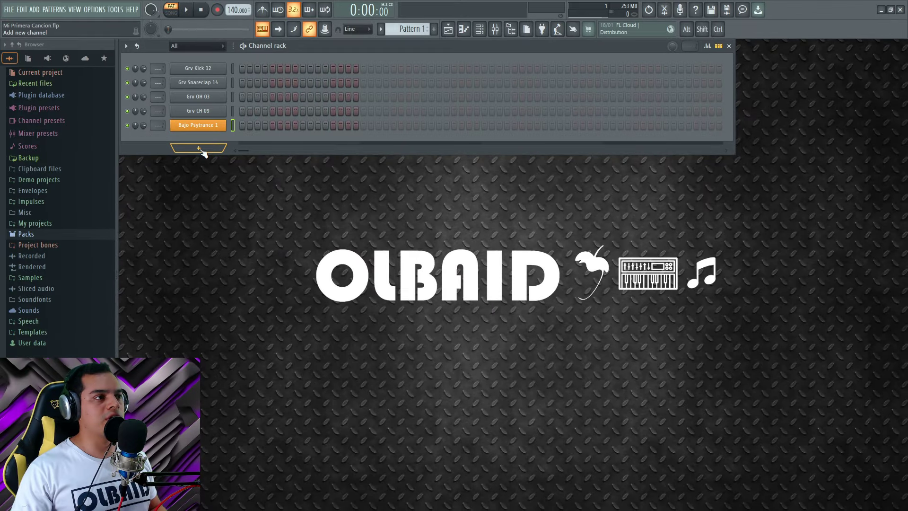
Add an FL Keys channel below the bass, move its plugin window below the Channel rack and test its piano sound
{"action": "left_click", "coordinate": [200, 148]}
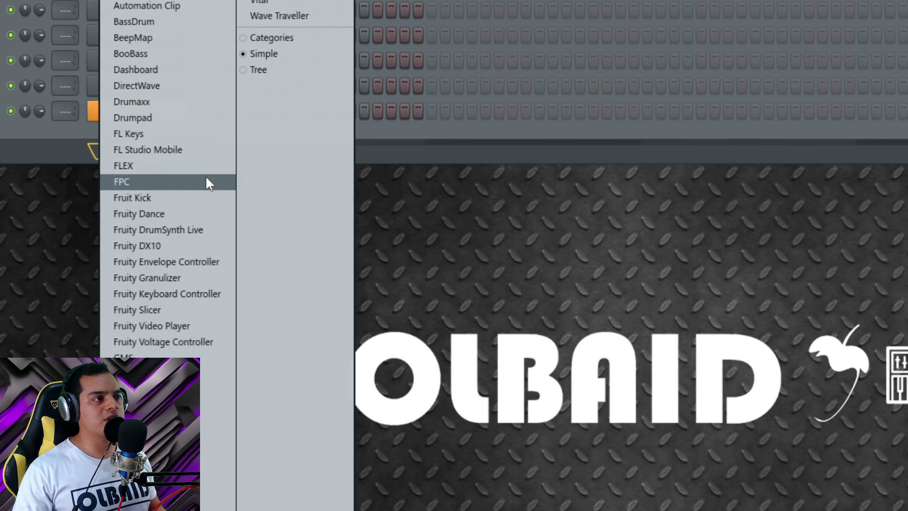
{"action": "left_click", "coordinate": [137, 133]}
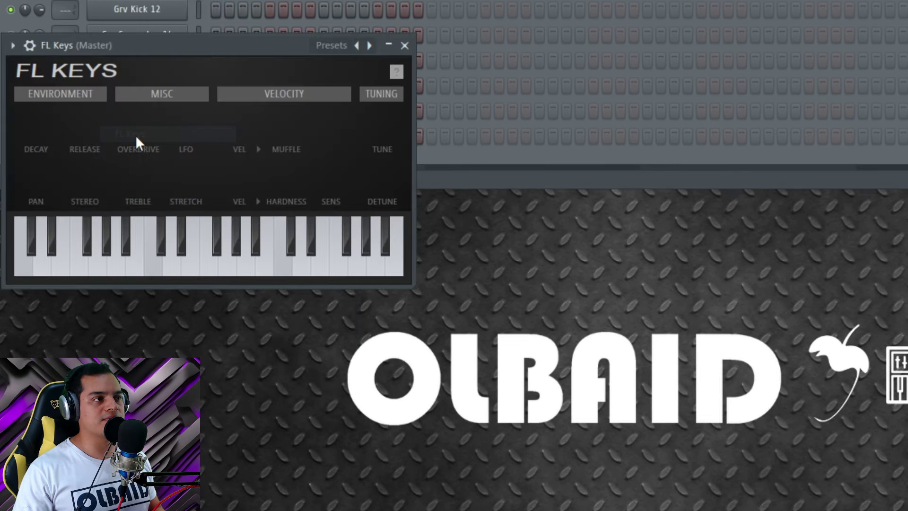
{"action": "left_click_drag", "start_coordinate": [220, 87], "coordinate": [373, 244]}
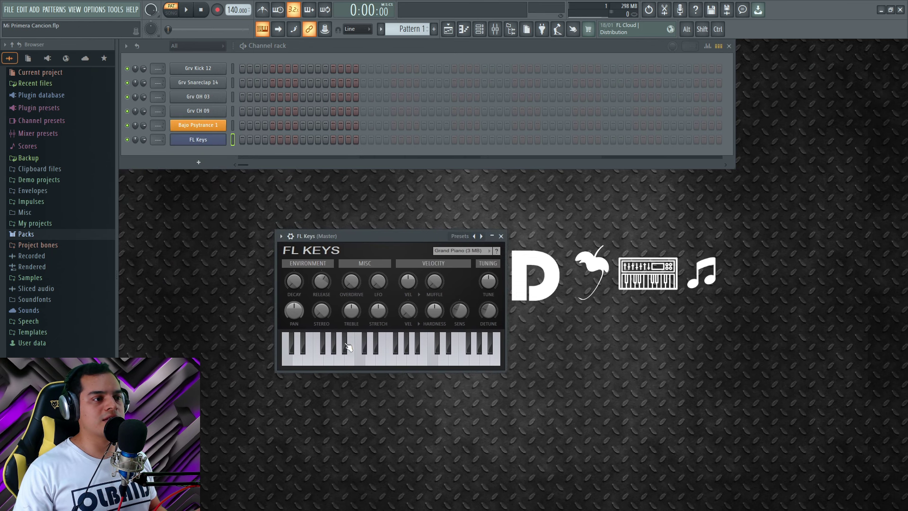
{"action": "left_click", "coordinate": [374, 353]}
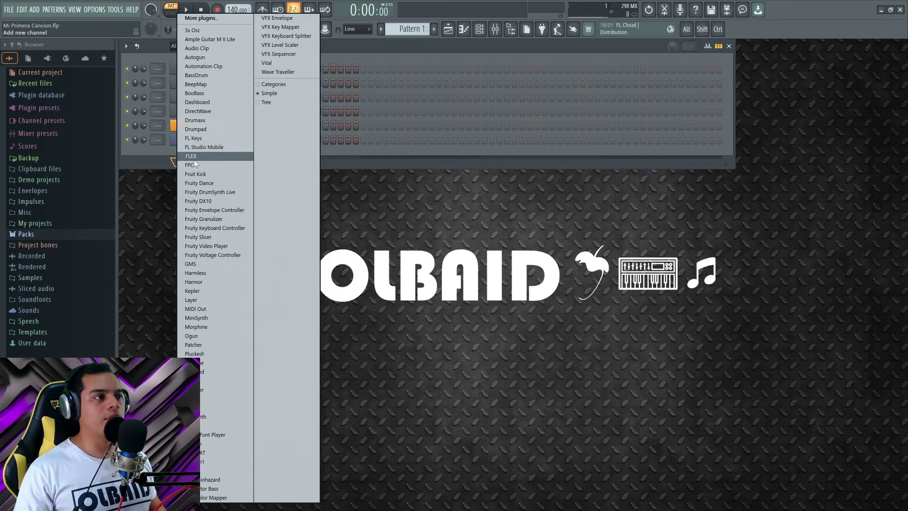
Add a second Sytrus channel with the Pad PWM preset from the X Olbaid Pad group, audition it and close its window
{"action": "left_click", "coordinate": [203, 462]}
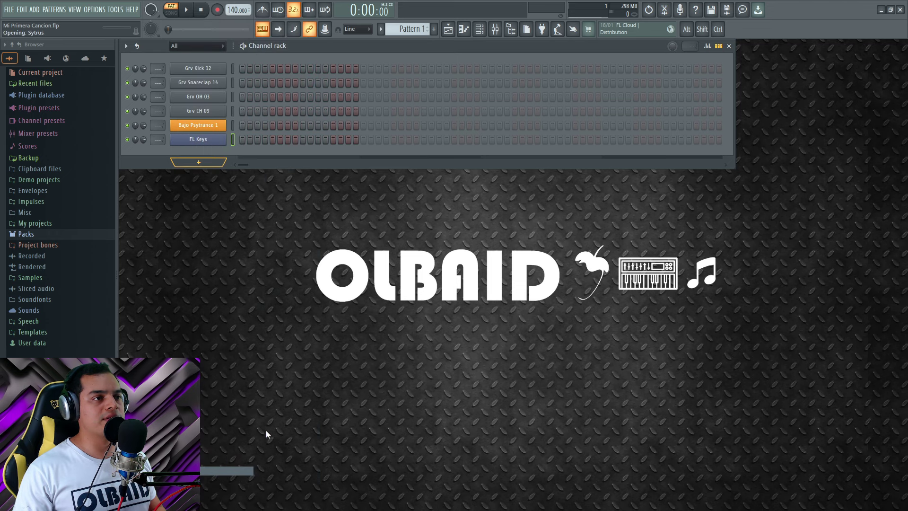
{"action": "left_click", "coordinate": [513, 102]}
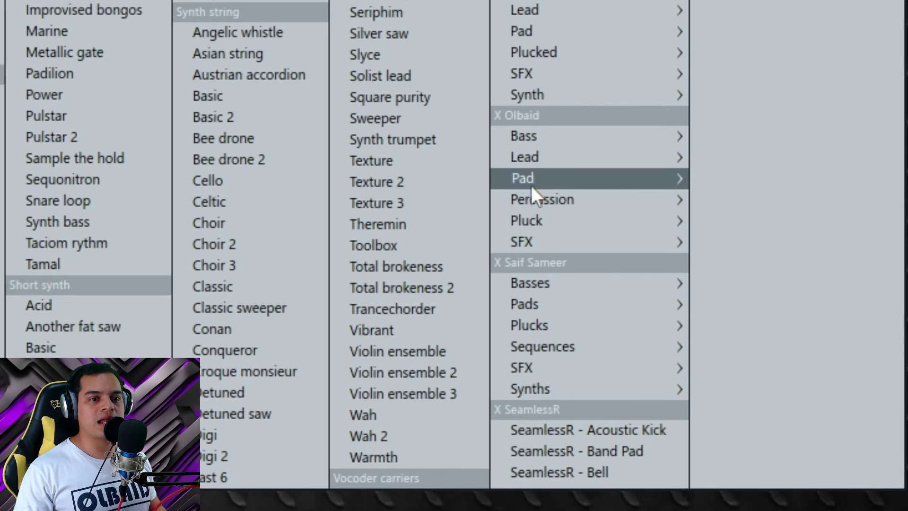
{"action": "mouse_move", "coordinate": [533, 186]}
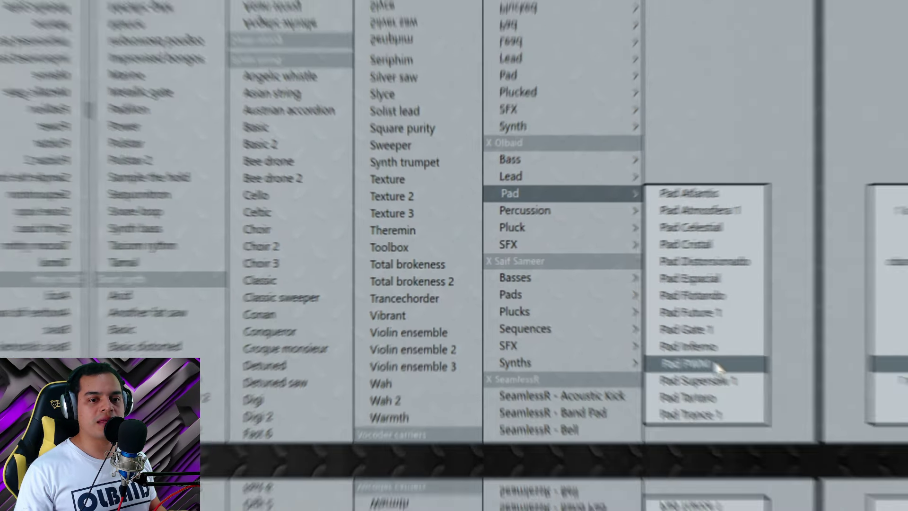
{"action": "left_click", "coordinate": [771, 389]}
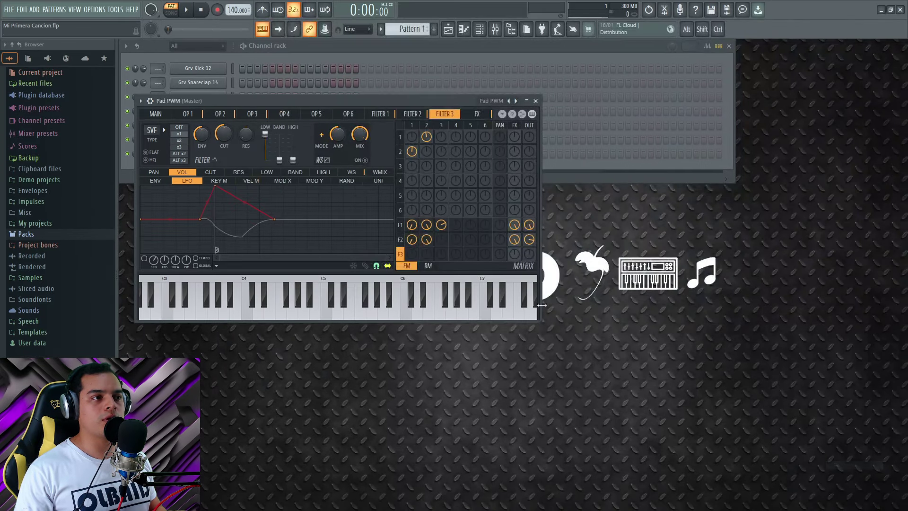
{"action": "left_click", "coordinate": [280, 310]}
{"action": "left_click", "coordinate": [372, 309]}
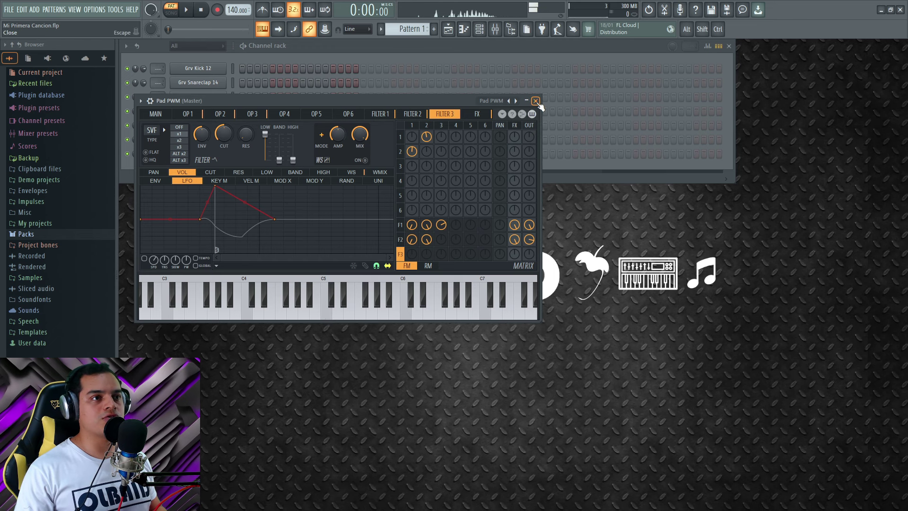
{"action": "left_click", "coordinate": [535, 101]}
Add a third Sytrus channel, load the Pluck Letal preset from the X Olbaid Pluck group and audition it
{"action": "left_click", "coordinate": [199, 177]}
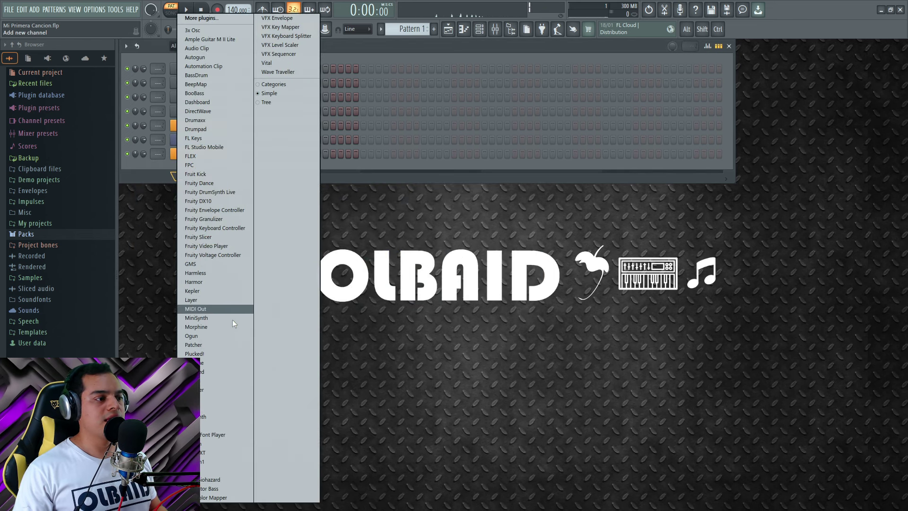
{"action": "left_click", "coordinate": [205, 471]}
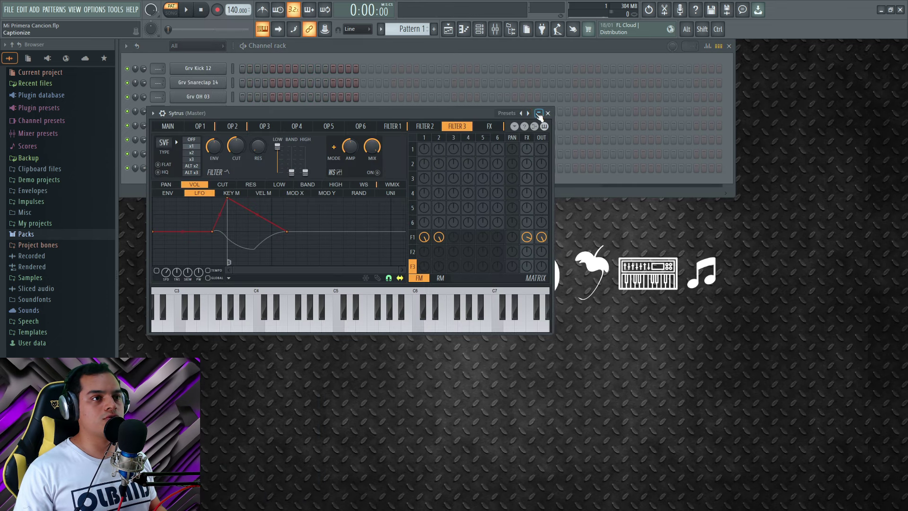
{"action": "left_click", "coordinate": [528, 113]}
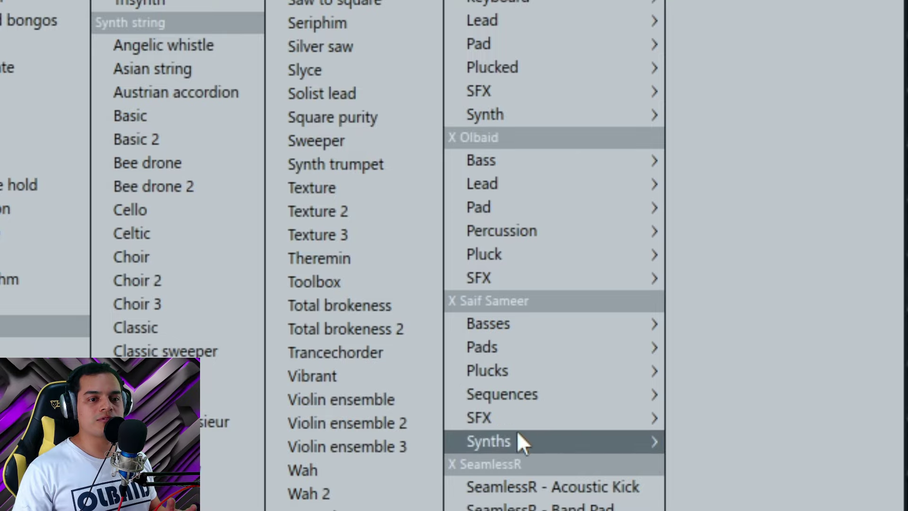
{"action": "mouse_move", "coordinate": [789, 401]}
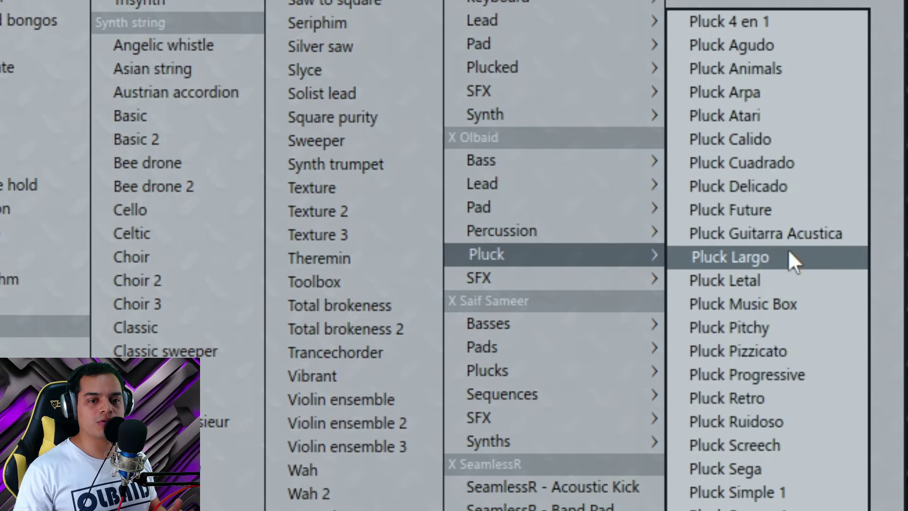
{"action": "left_click", "coordinate": [790, 280]}
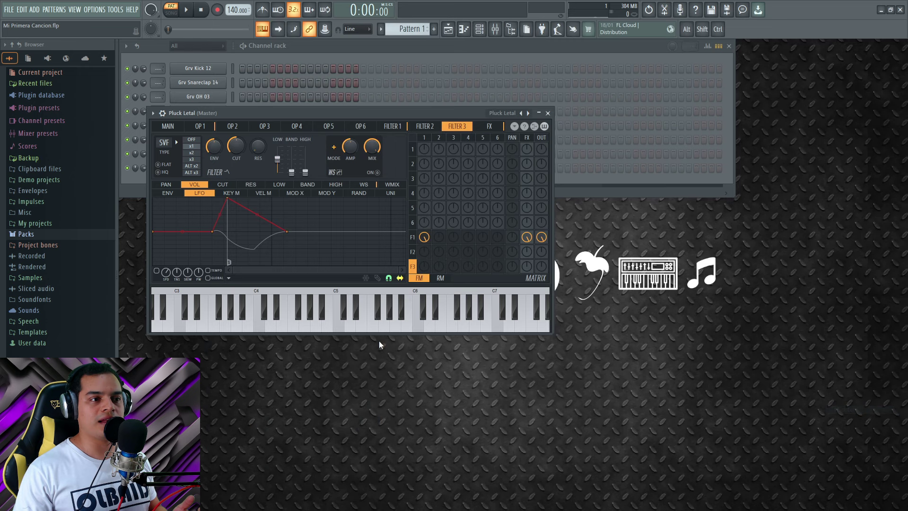
{"action": "left_click", "coordinate": [339, 323]}
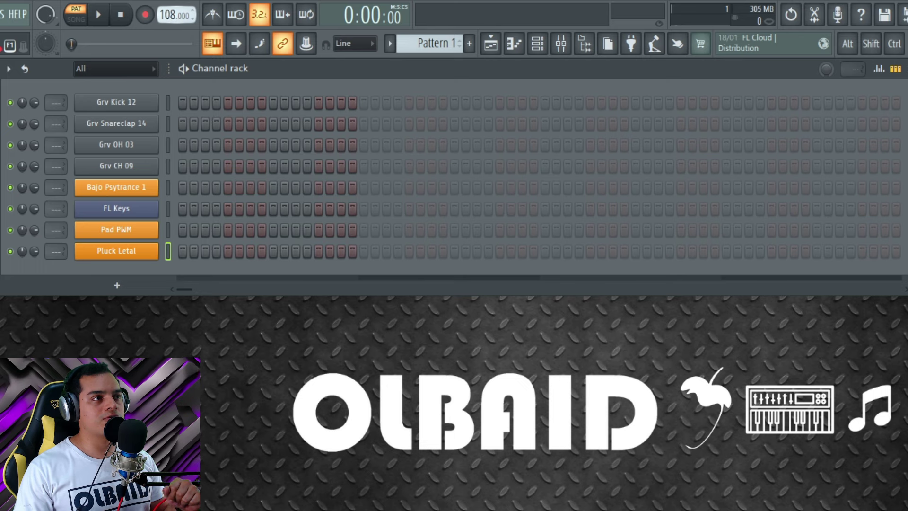
Set the project tempo to 100 BPM
{"action": "scroll", "coordinate": [168, 15], "scroll_direction": "down", "scroll_amount": 1}
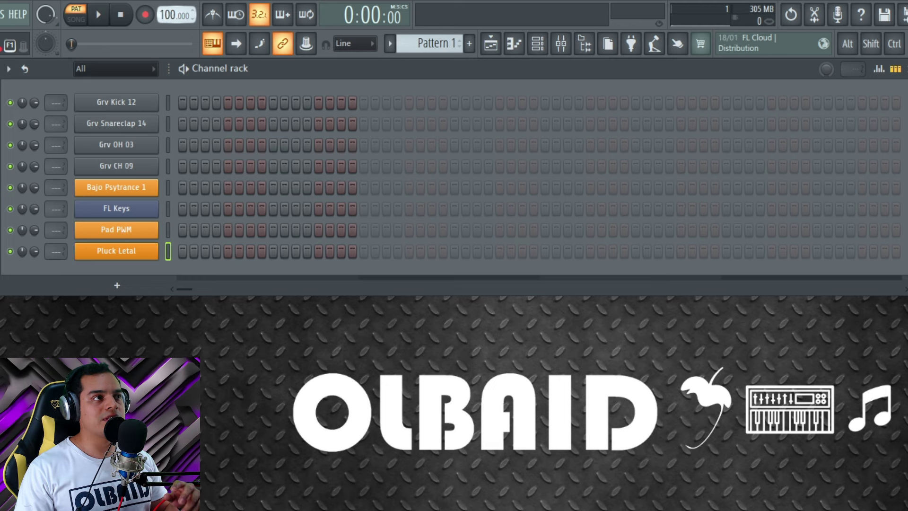
{"action": "right_click", "coordinate": [171, 16]}
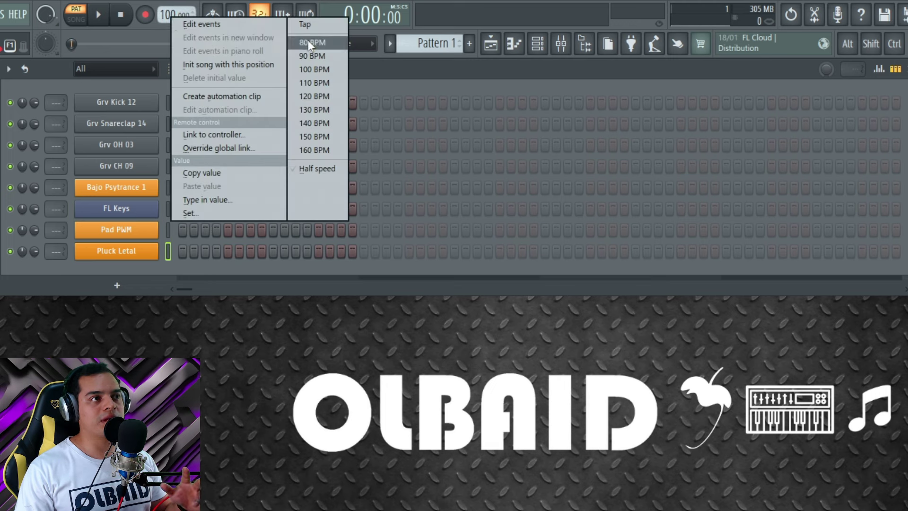
{"action": "left_click", "coordinate": [315, 67]}
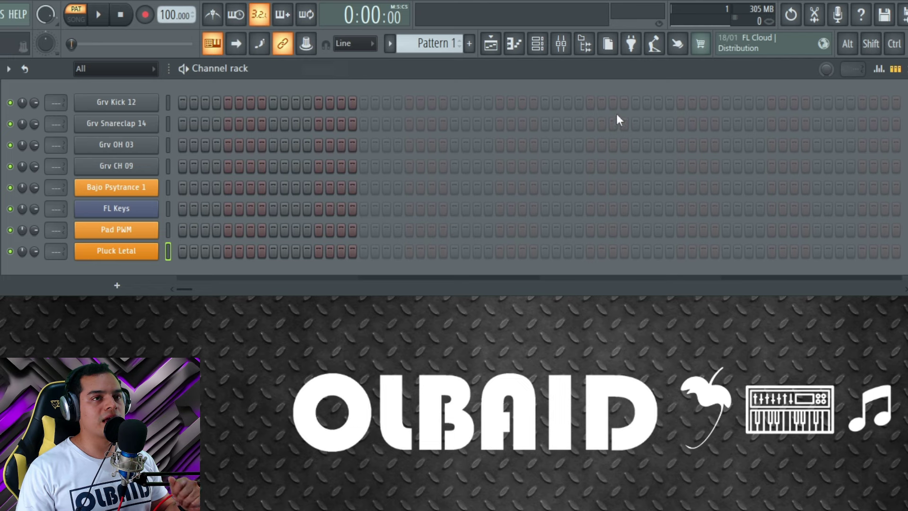
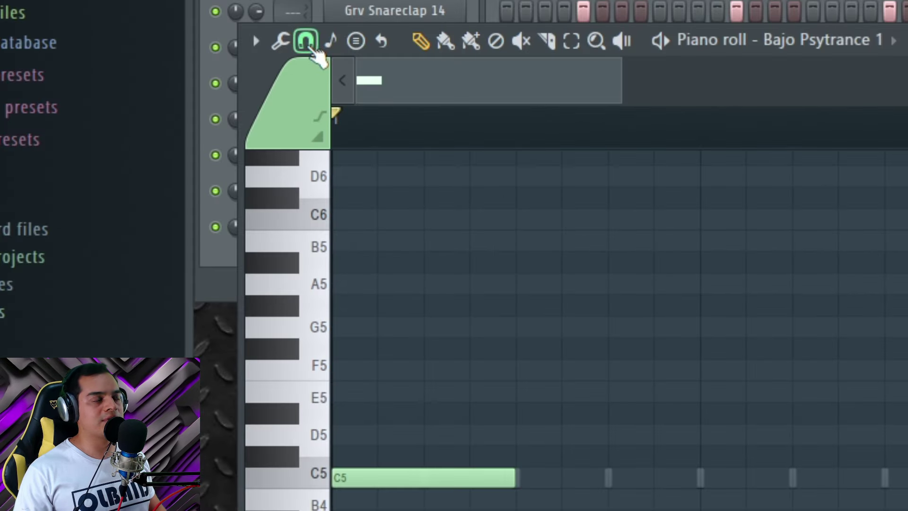
Review the snap options in the Bajo Psytrance 1 piano roll, leaving the piano roll in front of the Channel rack
{"action": "left_click", "coordinate": [312, 47]}
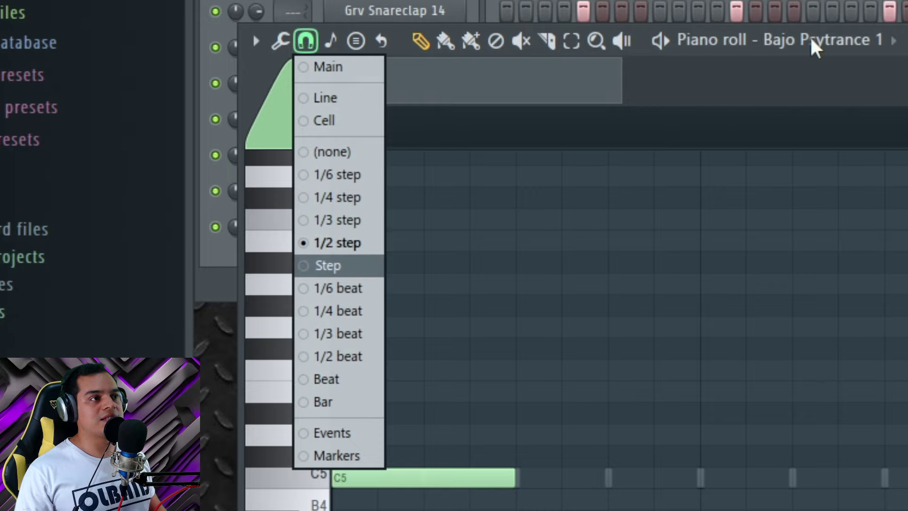
{"action": "left_click", "coordinate": [488, 163]}
{"action": "left_click", "coordinate": [539, 3]}
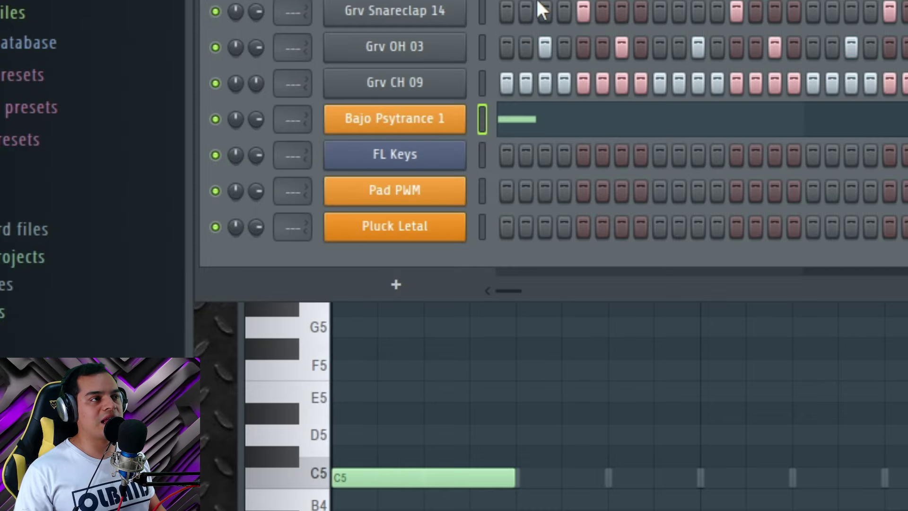
{"action": "key", "text": "F7"}
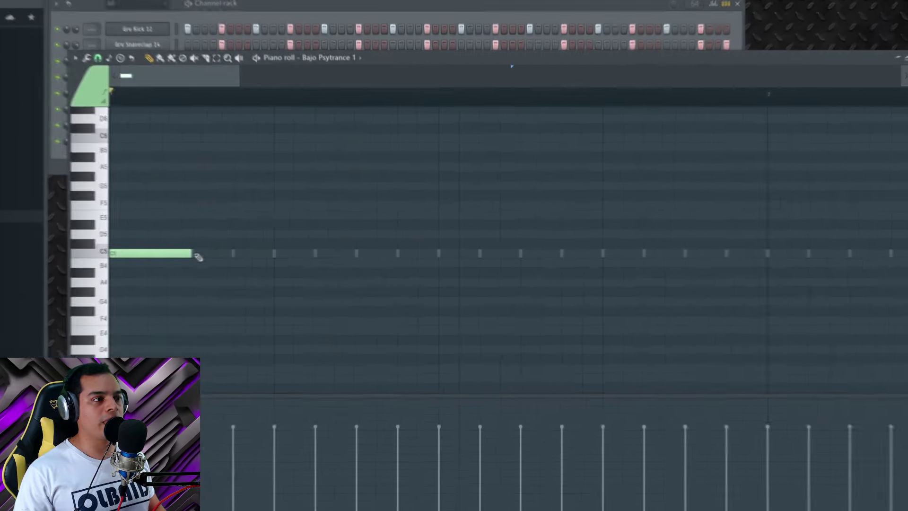
Shorten the C5 bass note at the start of the pattern to one step and check the snap options
{"action": "left_click_drag", "start_coordinate": [149, 256], "coordinate": [175, 254]}
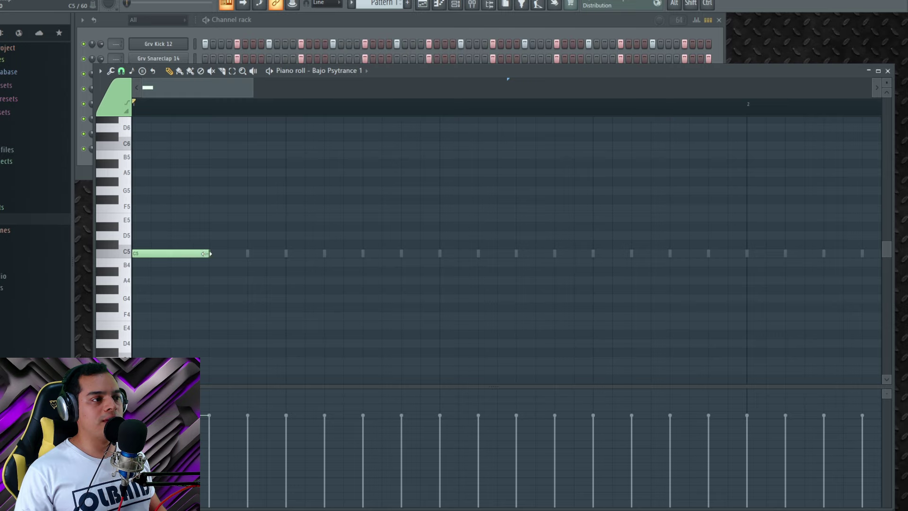
{"action": "left_click_drag", "start_coordinate": [157, 255], "coordinate": [217, 255]}
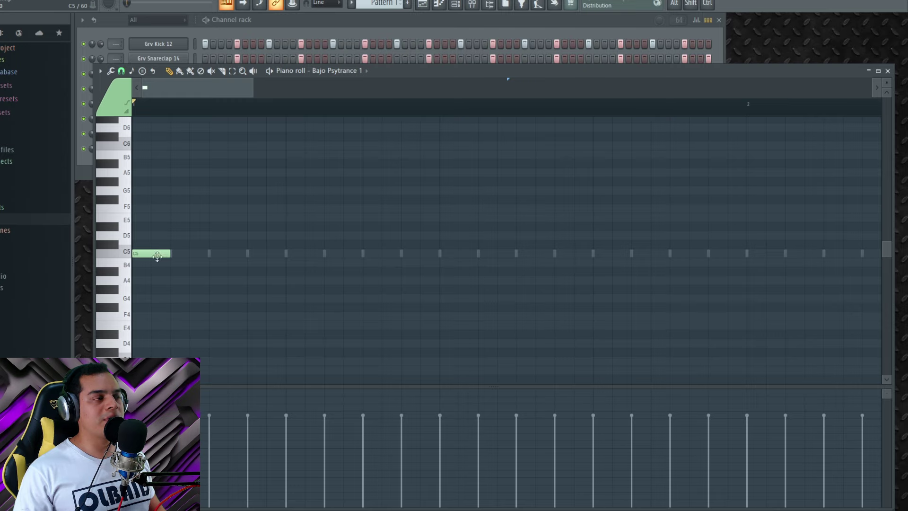
{"action": "left_click", "coordinate": [121, 70]}
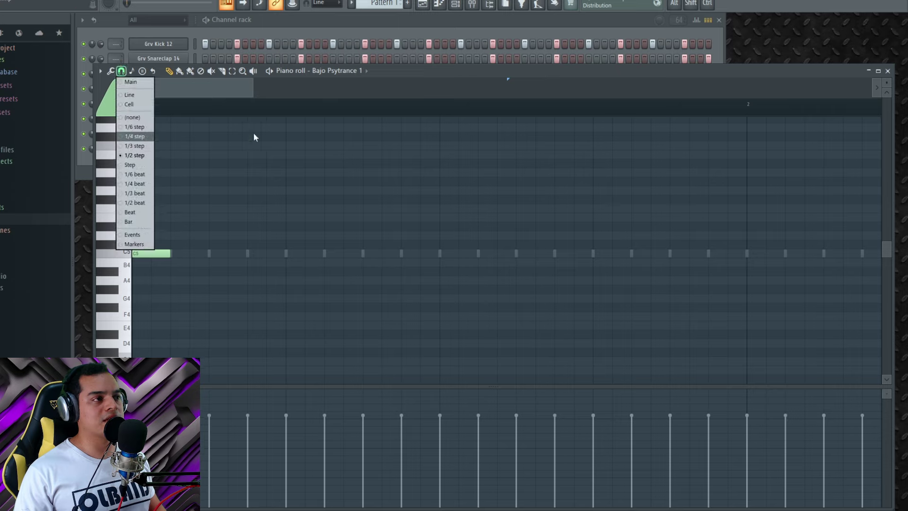
{"action": "left_click", "coordinate": [122, 72]}
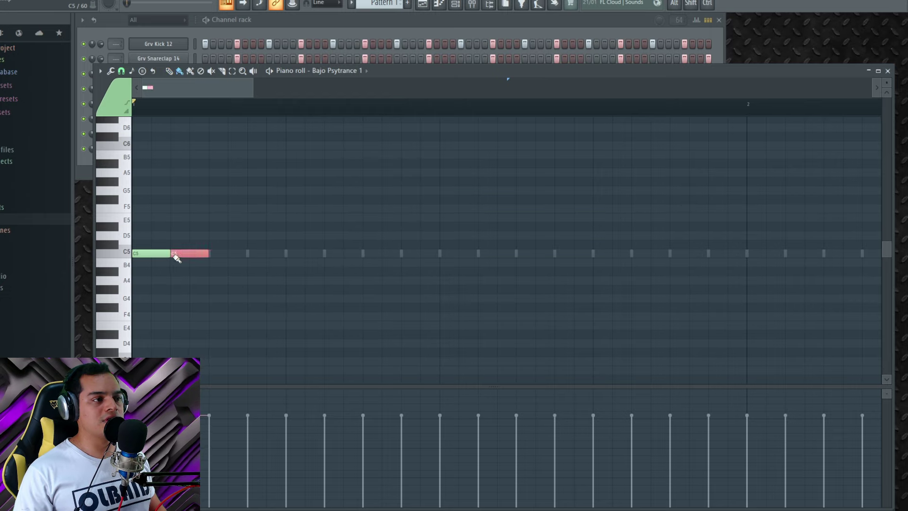
Paint back-to-back one-step C5 notes after the first bass note, filling the piano roll up to the start of bar 5
{"action": "mouse_move", "coordinate": [176, 257]}
{"action": "left_mouse_down"}
{"action": "mouse_move", "coordinate": [760, 268]}
{"action": "mouse_move", "coordinate": [713, 248]}
{"action": "left_mouse_up"}
{"action": "scroll", "coordinate": [348, 205], "scroll_direction": "down", "scroll_amount": 4}
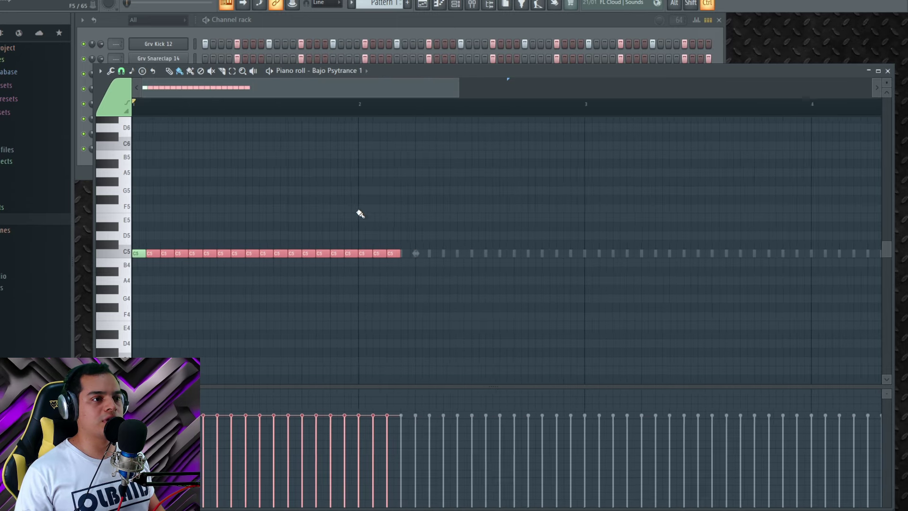
{"action": "scroll", "coordinate": [361, 214], "scroll_direction": "down", "scroll_amount": 1}
{"action": "left_click_drag", "start_coordinate": [393, 254], "coordinate": [752, 260]}
{"action": "scroll", "coordinate": [489, 218], "scroll_direction": "down", "scroll_amount": 3}
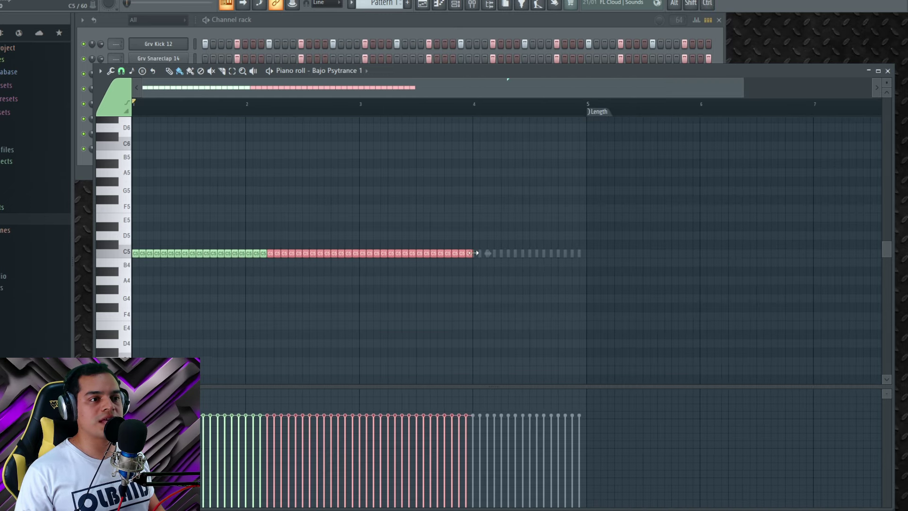
{"action": "left_click_drag", "start_coordinate": [477, 258], "coordinate": [578, 258]}
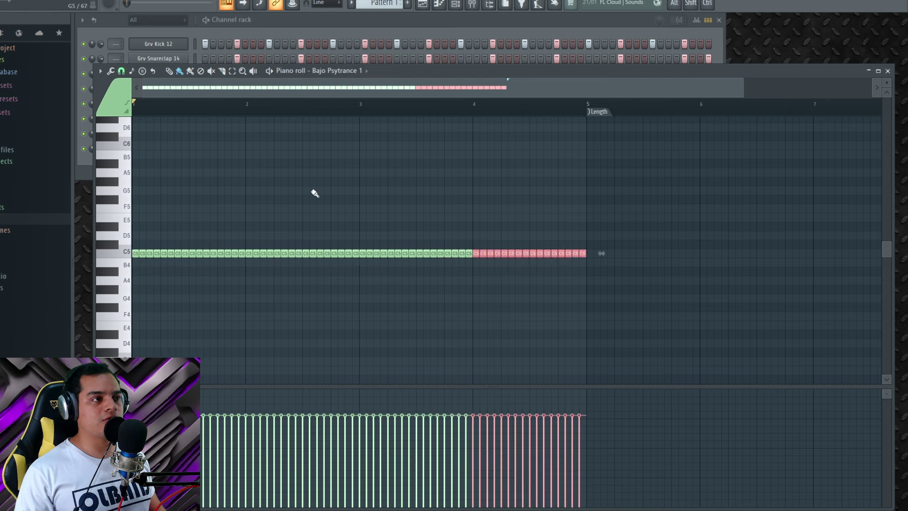
Play the pattern to check the repeated bass line, stop playback and deselect the painted notes
{"action": "key", "text": "space"}
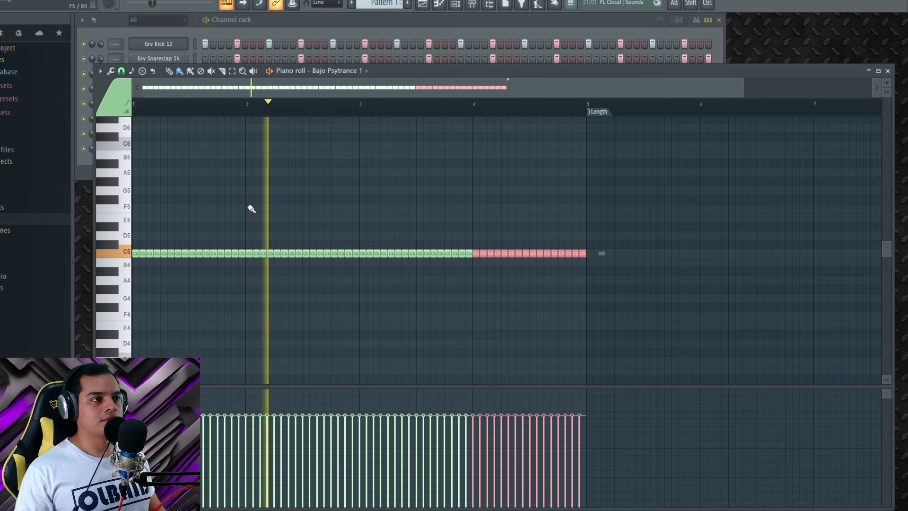
{"action": "key", "text": "space"}
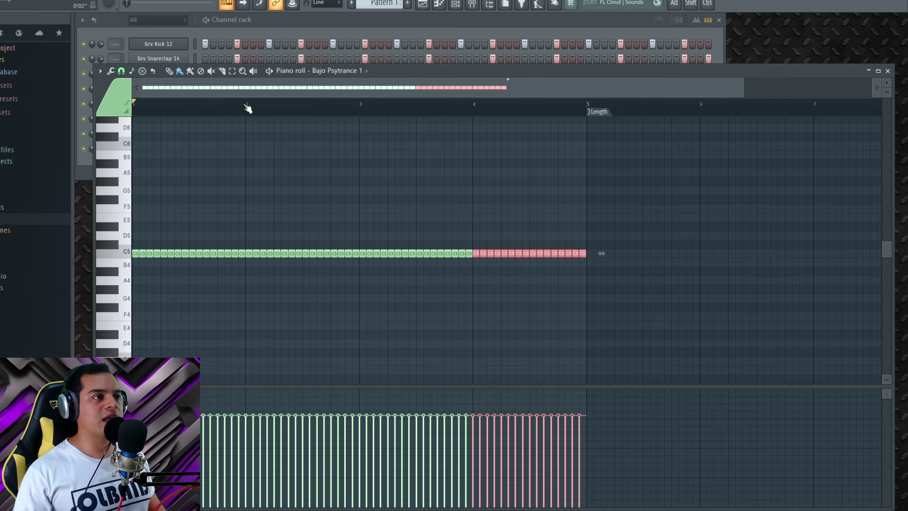
{"action": "scroll", "coordinate": [211, 104], "scroll_direction": "up", "scroll_amount": 3}
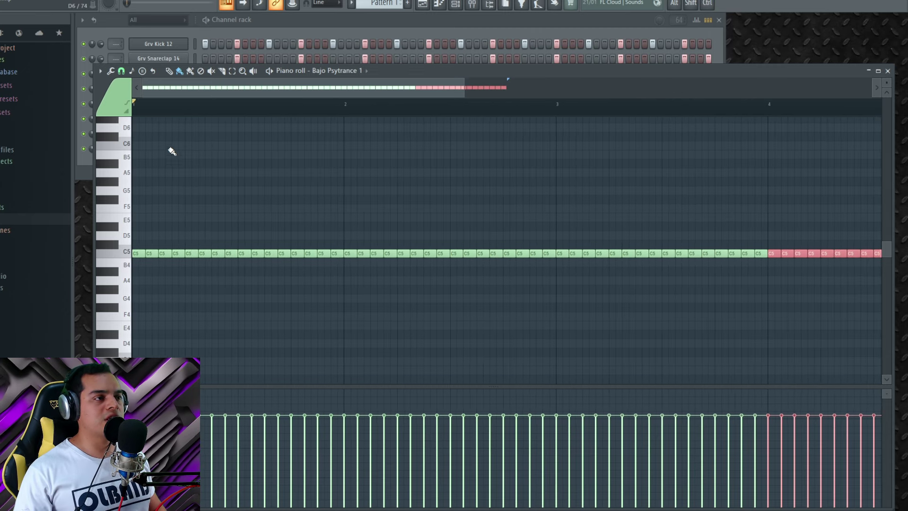
{"action": "left_click_drag", "start_coordinate": [267, 208], "coordinate": [324, 178]}
{"action": "scroll", "coordinate": [310, 175], "scroll_direction": "down", "scroll_amount": 3}
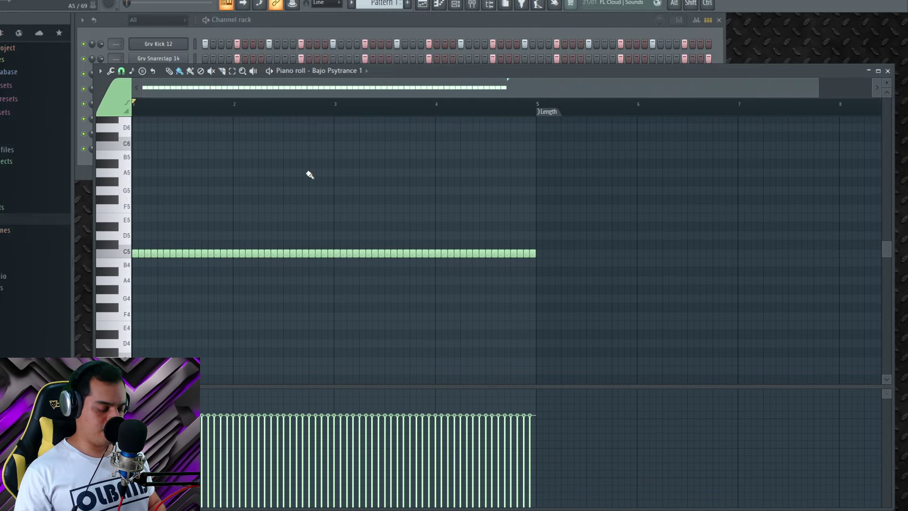
Transpose all the C5 bass notes down to A4, play the pattern to check the sound and deselect the notes
{"action": "key", "text": "ctrl+a"}
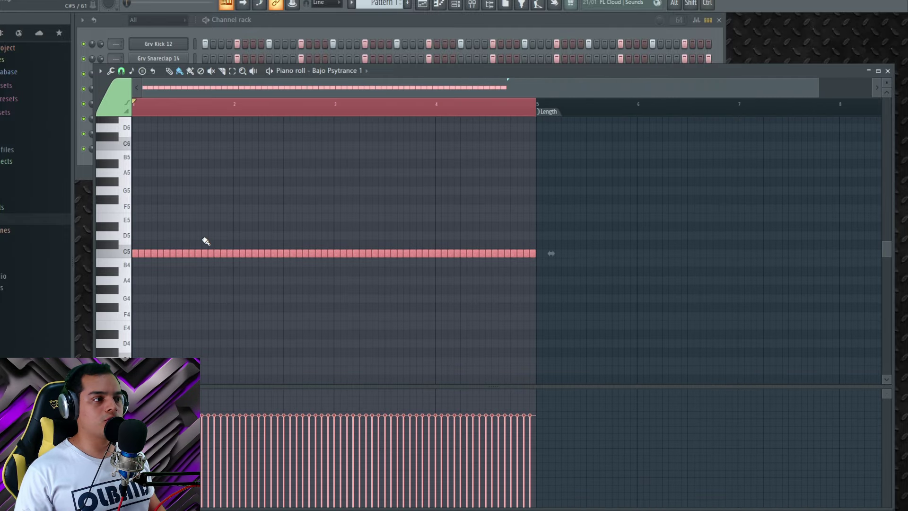
{"action": "scroll", "coordinate": [190, 109], "scroll_direction": "up", "scroll_amount": 3}
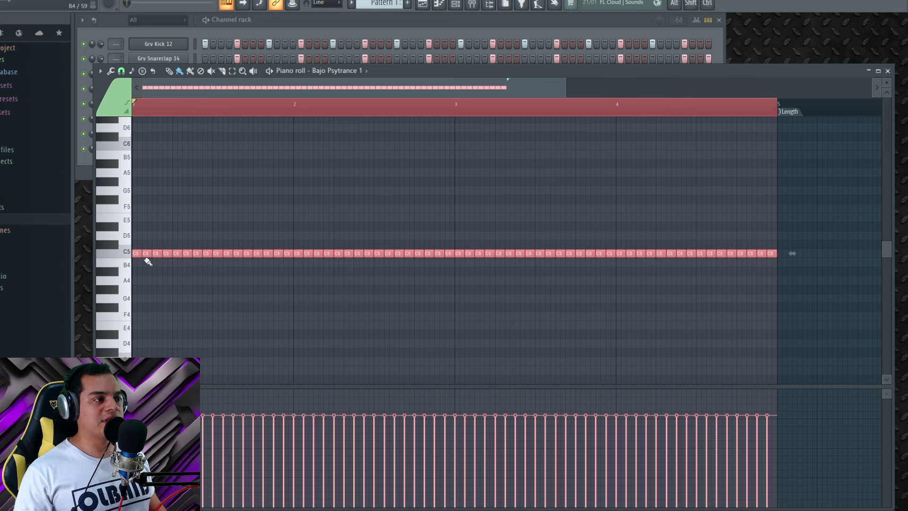
{"action": "left_click_drag", "start_coordinate": [145, 255], "coordinate": [132, 284]}
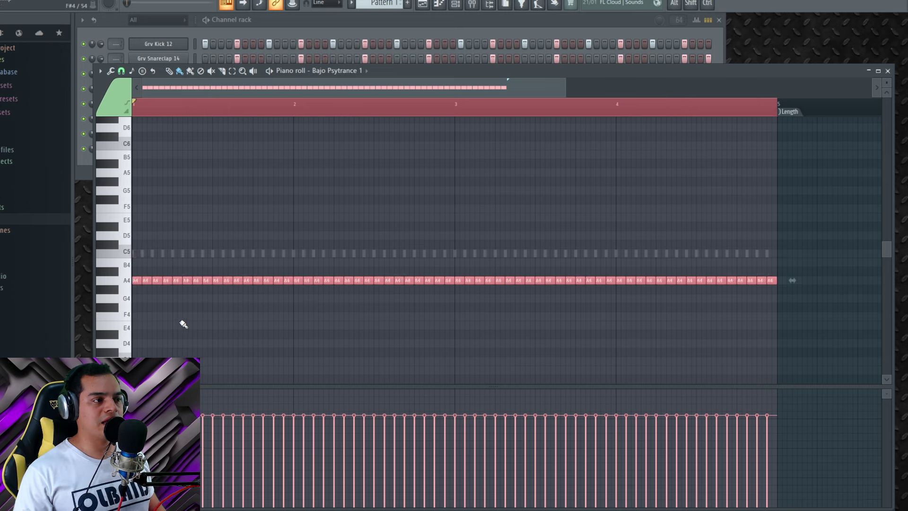
{"action": "key", "text": "space"}
{"action": "key", "text": "space"}
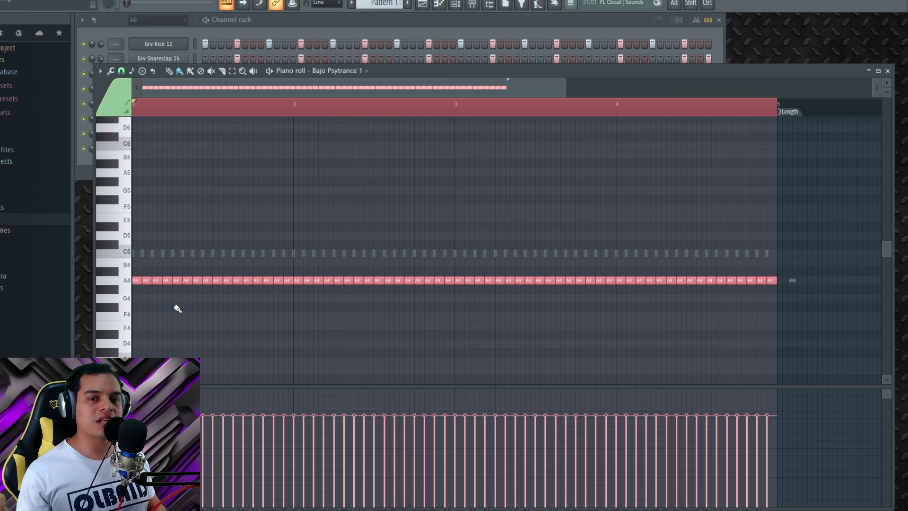
{"action": "key", "text": "space"}
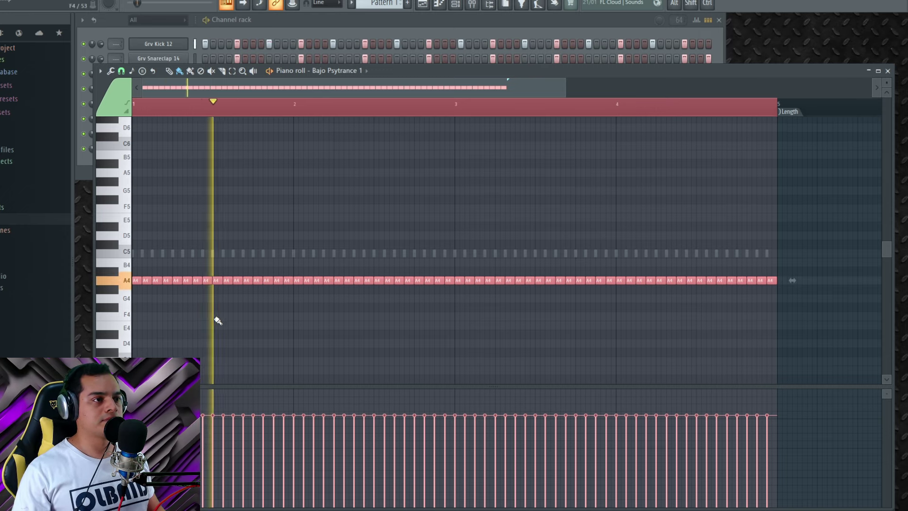
{"action": "key", "text": "ctrl+d"}
{"action": "key", "text": "space"}
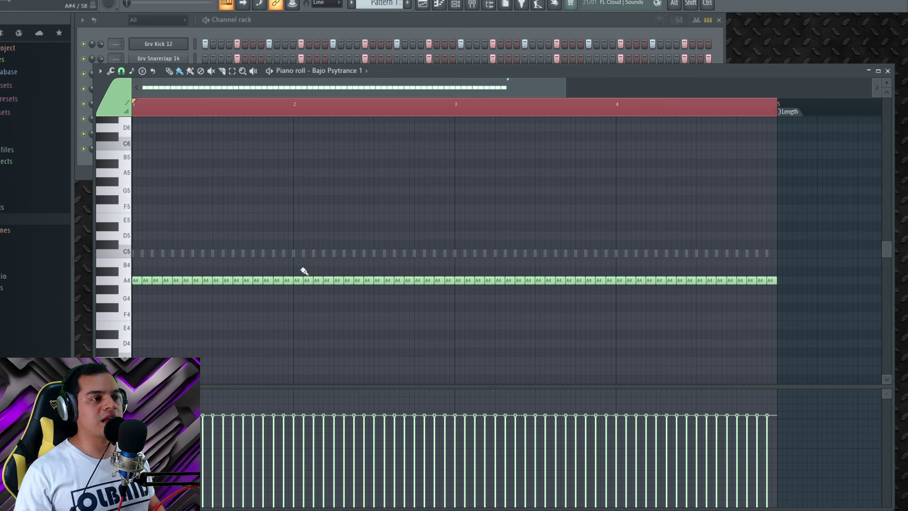
Move the first half of bar 2's bass notes to F4 and the second half to G4, checking them in playback
{"action": "left_click_drag", "start_coordinate": [295, 258], "coordinate": [374, 298]}
{"action": "left_click_drag", "start_coordinate": [298, 280], "coordinate": [299, 316]}
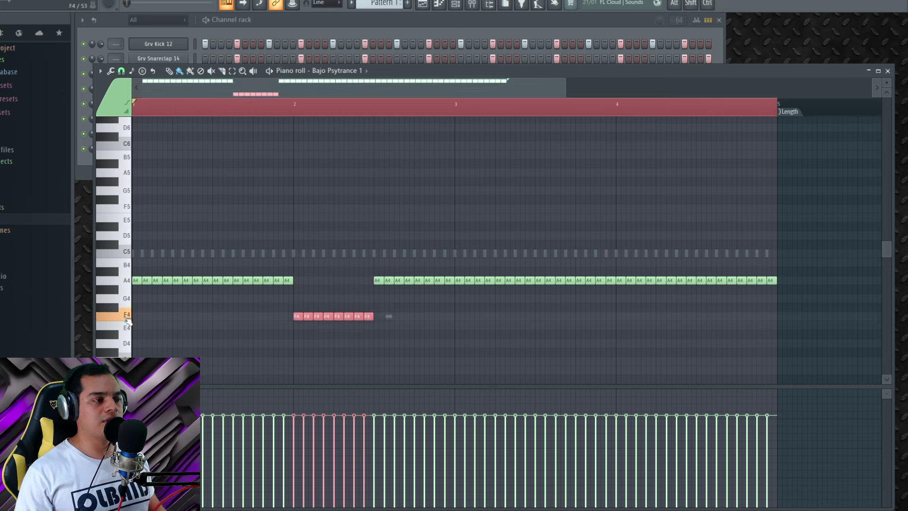
{"action": "left_click_drag", "start_coordinate": [358, 258], "coordinate": [419, 299]}
{"action": "key", "text": "space"}
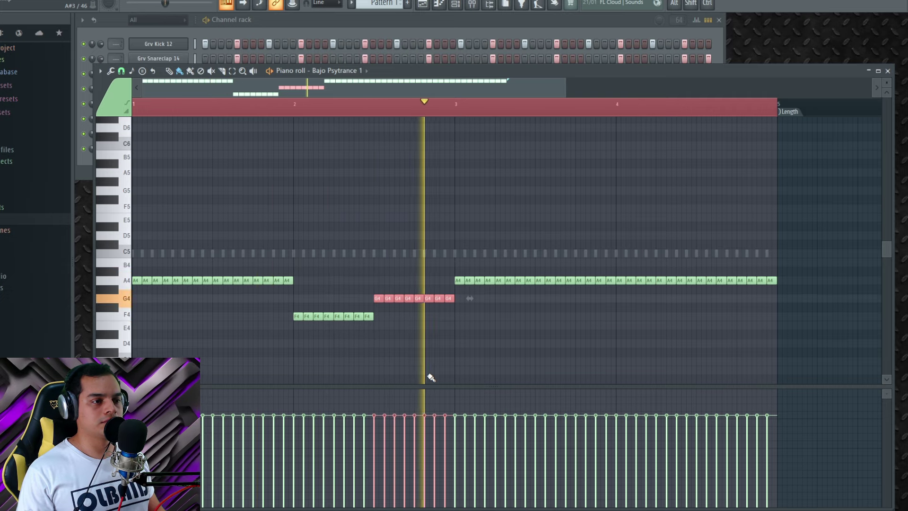
{"action": "key", "text": "space"}
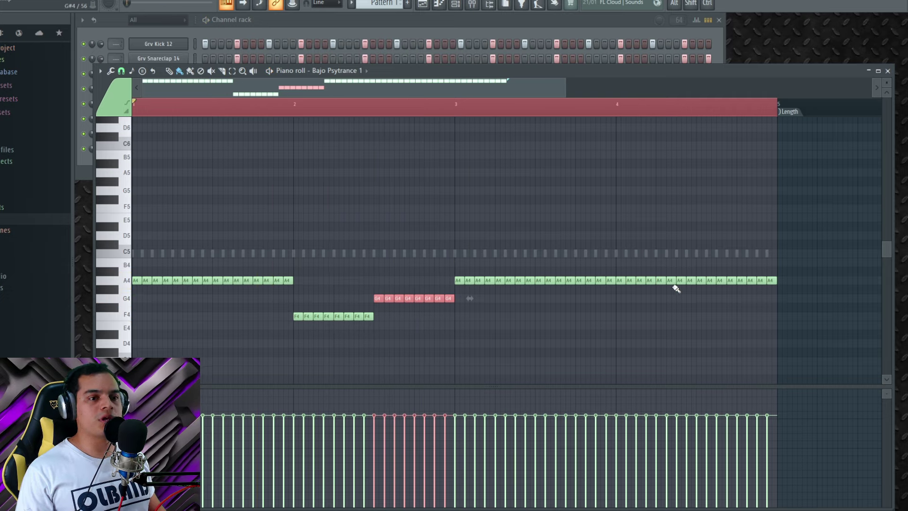
Move the first half of bar 4's bass notes to F4 and the second half to C5, checking the line in playback
{"action": "left_click_drag", "start_coordinate": [618, 267], "coordinate": [694, 298]}
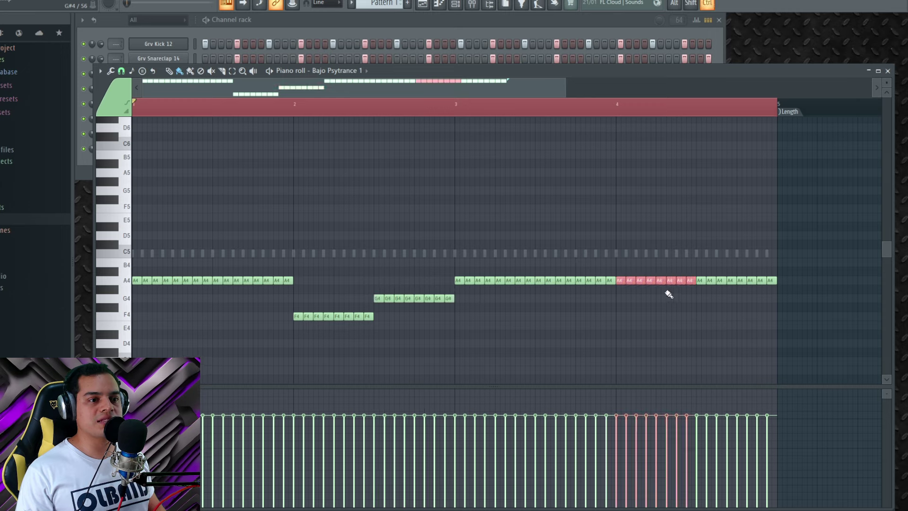
{"action": "left_click_drag", "start_coordinate": [640, 283], "coordinate": [640, 318]}
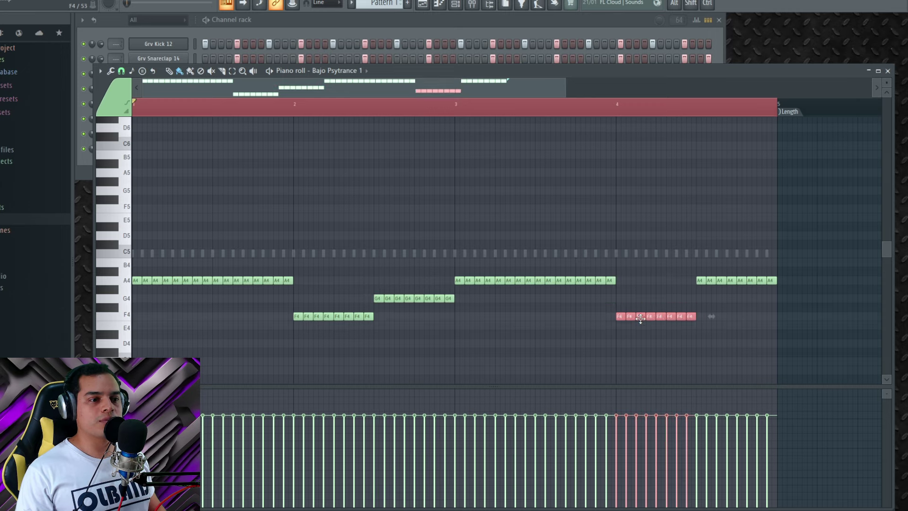
{"action": "left_click_drag", "start_coordinate": [689, 272], "coordinate": [797, 303]}
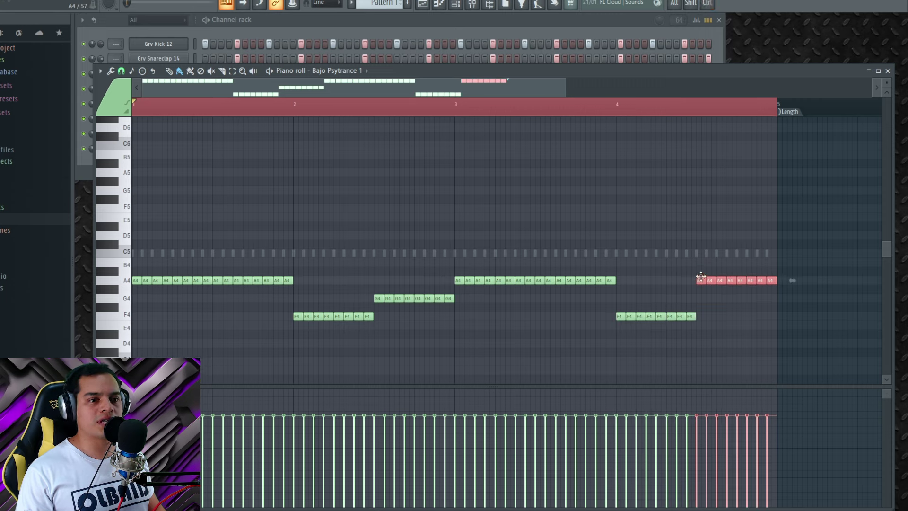
{"action": "left_click_drag", "start_coordinate": [701, 276], "coordinate": [701, 253]}
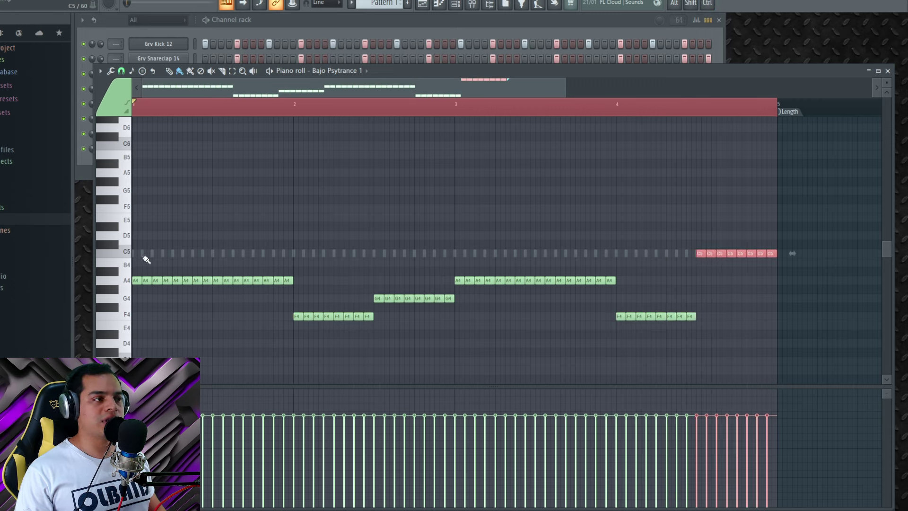
{"action": "key", "text": "space"}
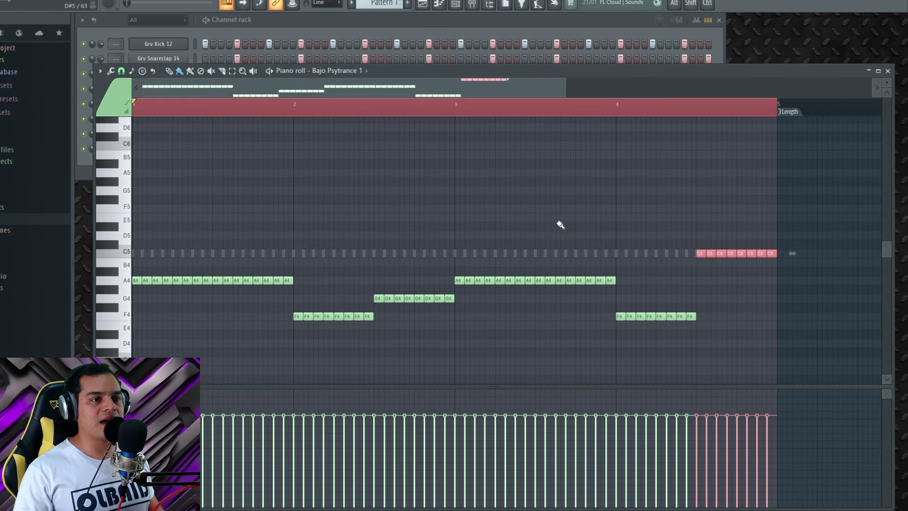
{"action": "key", "text": "ctrl+d"}
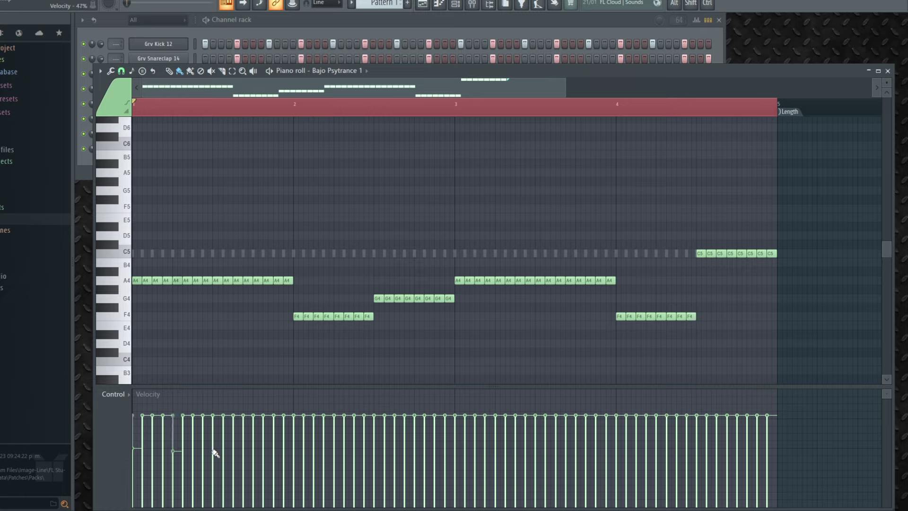
Lower the velocity of every fourth bass note to about 49% through the end of bar 4 while the pattern plays
{"action": "key", "text": "space"}
{"action": "left_click", "coordinate": [294, 450]}
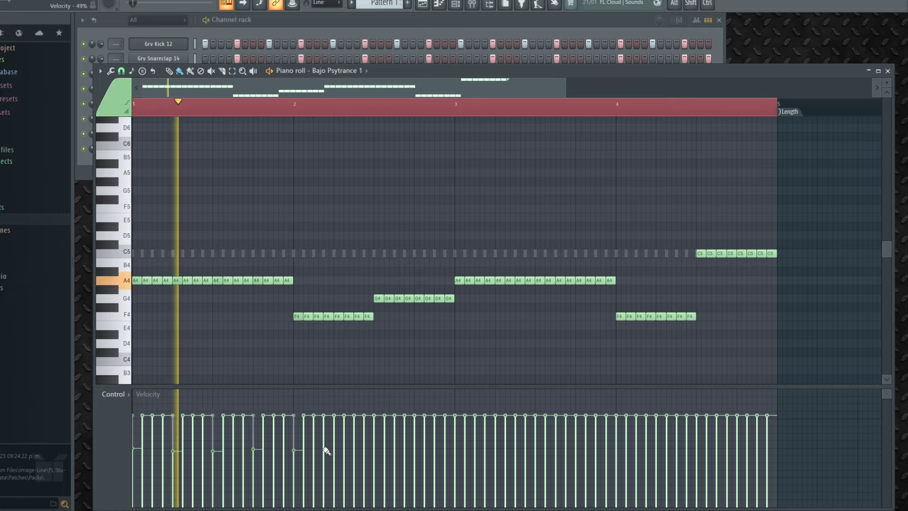
{"action": "left_click", "coordinate": [334, 449]}
{"action": "left_click", "coordinate": [365, 448]}
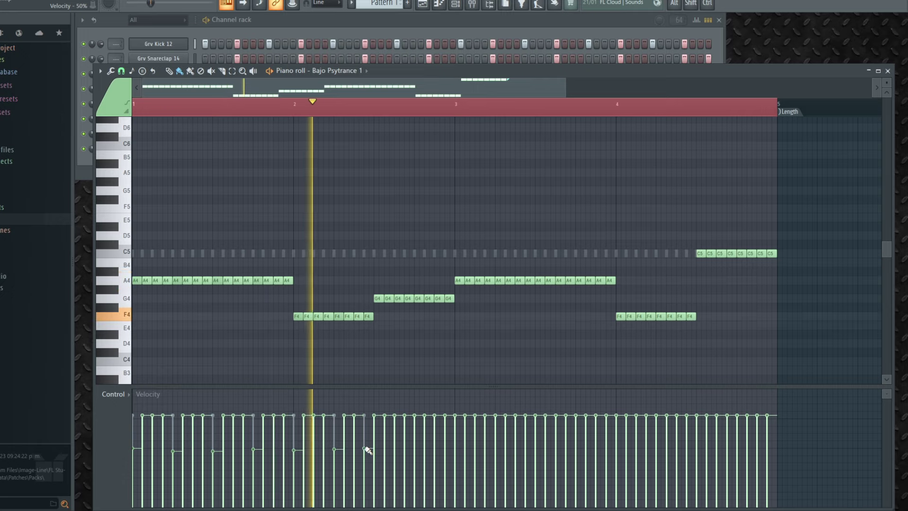
{"action": "left_click", "coordinate": [374, 449]}
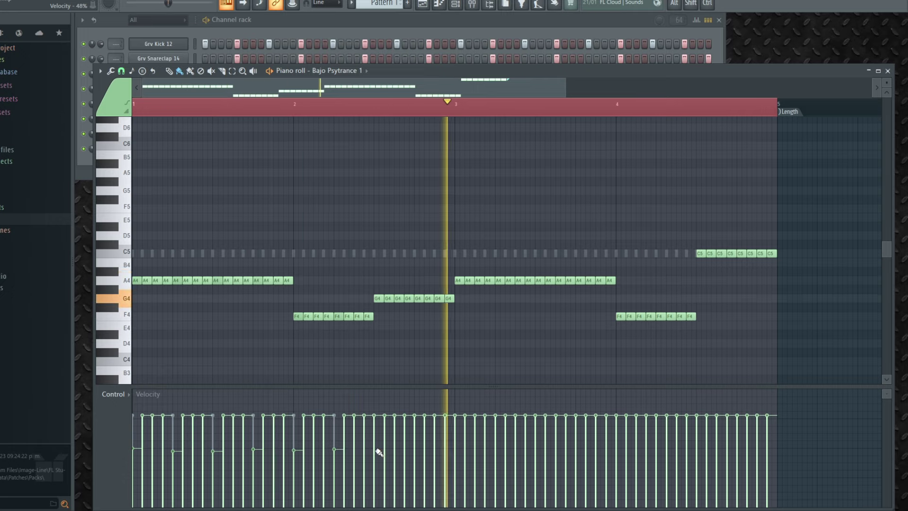
{"action": "left_click", "coordinate": [415, 448]}
{"action": "left_click", "coordinate": [455, 449]}
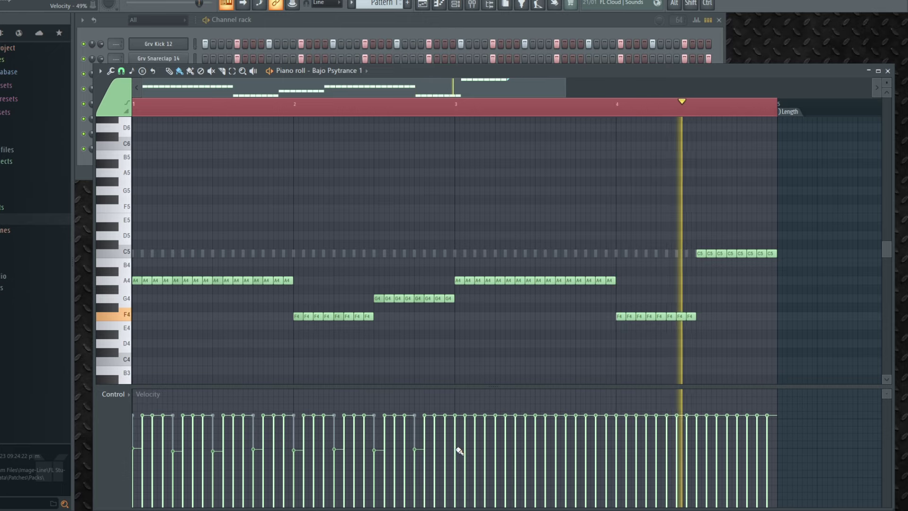
{"action": "left_click", "coordinate": [496, 448]}
{"action": "left_click", "coordinate": [535, 449]}
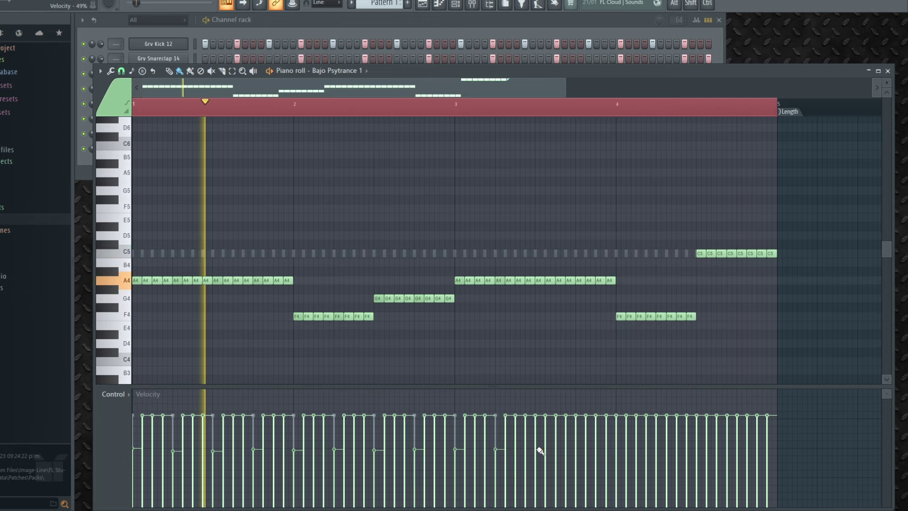
{"action": "left_click", "coordinate": [576, 449]}
{"action": "left_click", "coordinate": [616, 449]}
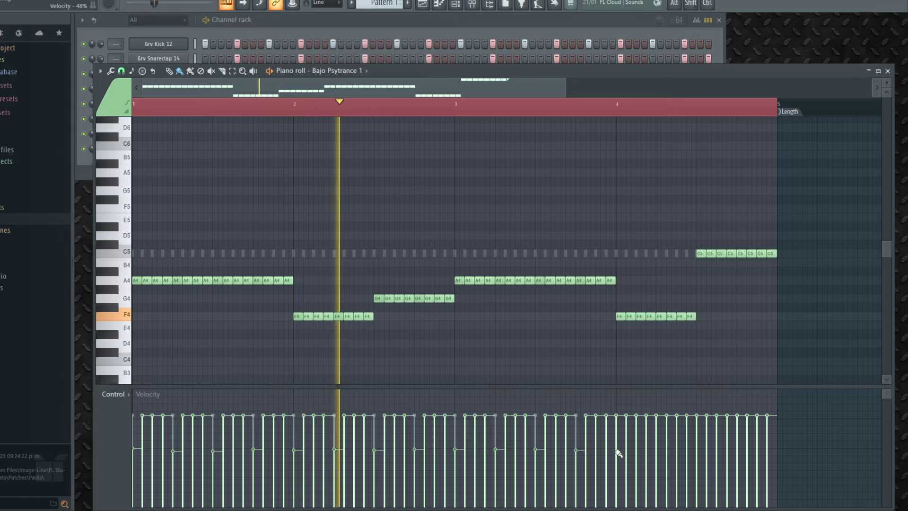
{"action": "left_click", "coordinate": [656, 449]}
{"action": "left_click", "coordinate": [697, 447]}
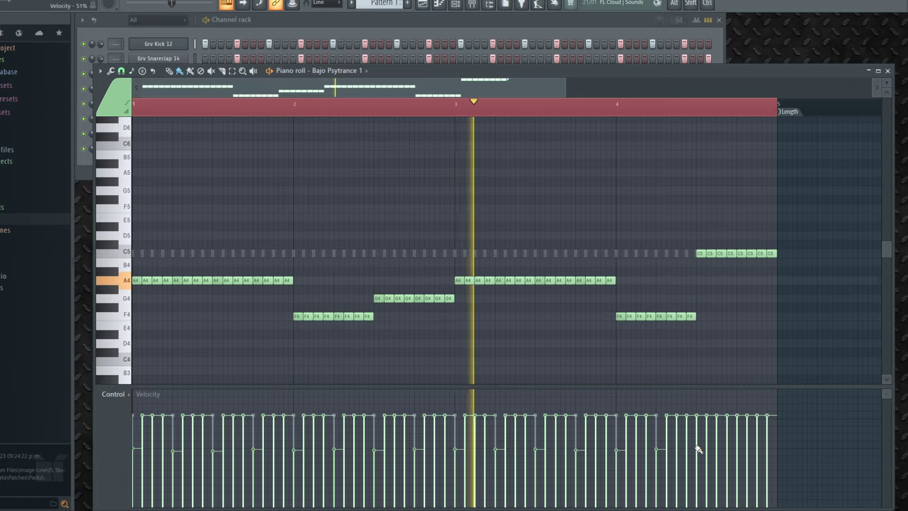
{"action": "left_click", "coordinate": [737, 451]}
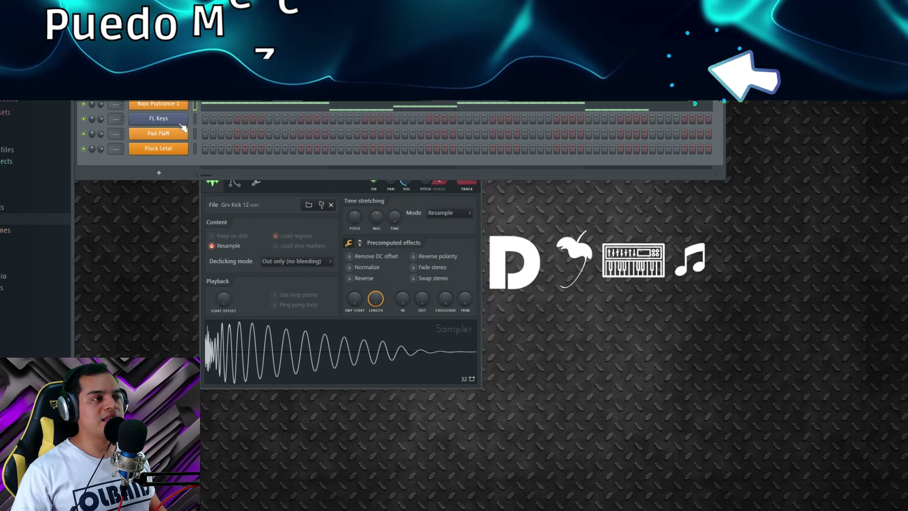
Open the FL Keys piano roll, add a one-bar A4 note in bar 1 and reset its velocity in the note properties
{"action": "right_click", "coordinate": [174, 127]}
{"action": "left_click", "coordinate": [226, 119]}
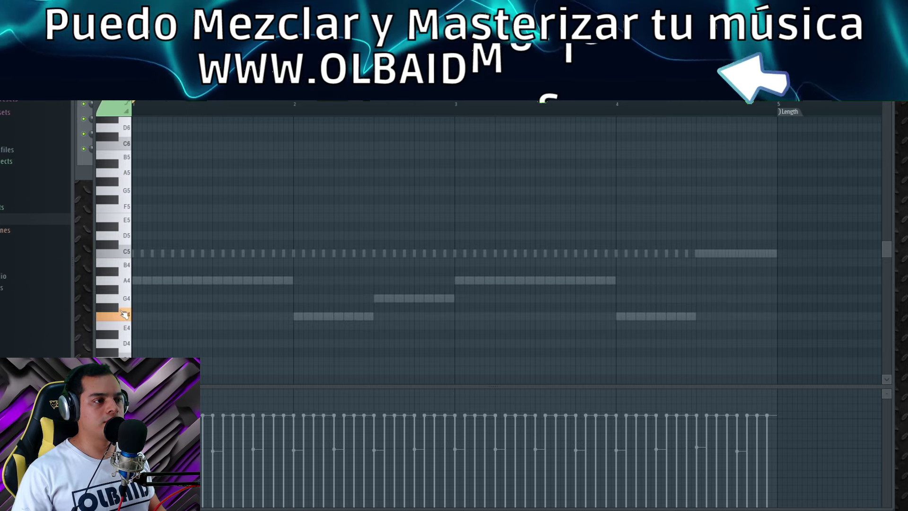
{"action": "left_click_drag", "start_coordinate": [138, 281], "coordinate": [292, 281]}
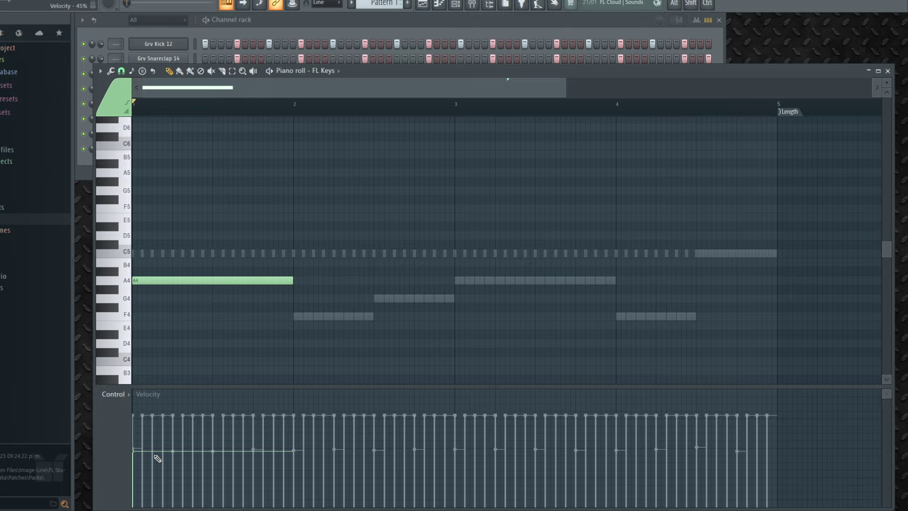
{"action": "double_click", "coordinate": [200, 281]}
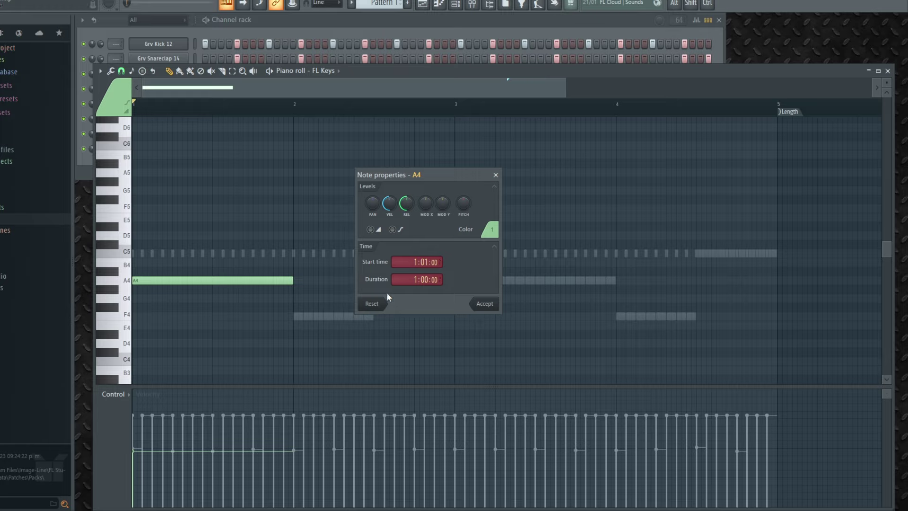
{"action": "left_click", "coordinate": [485, 304]}
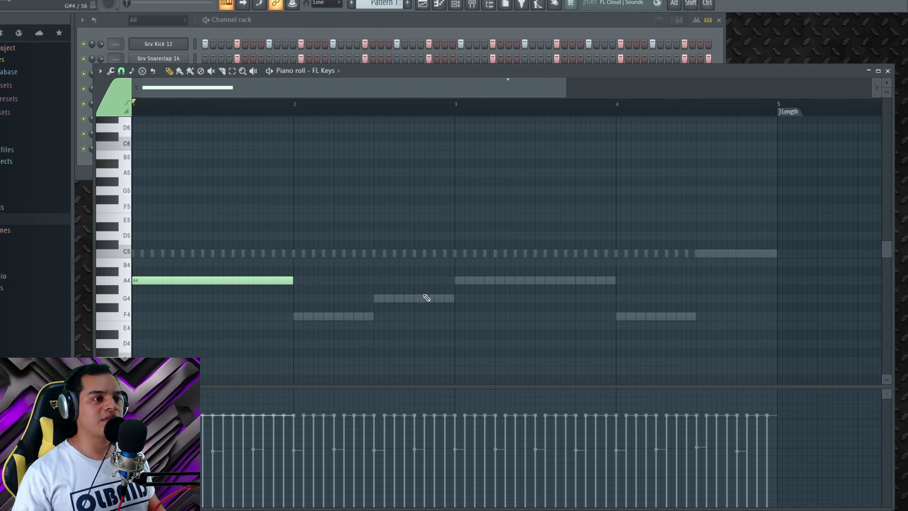
Add one-bar FL Keys notes following the bass: F4 and G4 from bar 2, A4 at bar 3, F4 and C5 from bar 4
{"action": "left_click", "coordinate": [458, 281]}
{"action": "left_click", "coordinate": [300, 317]}
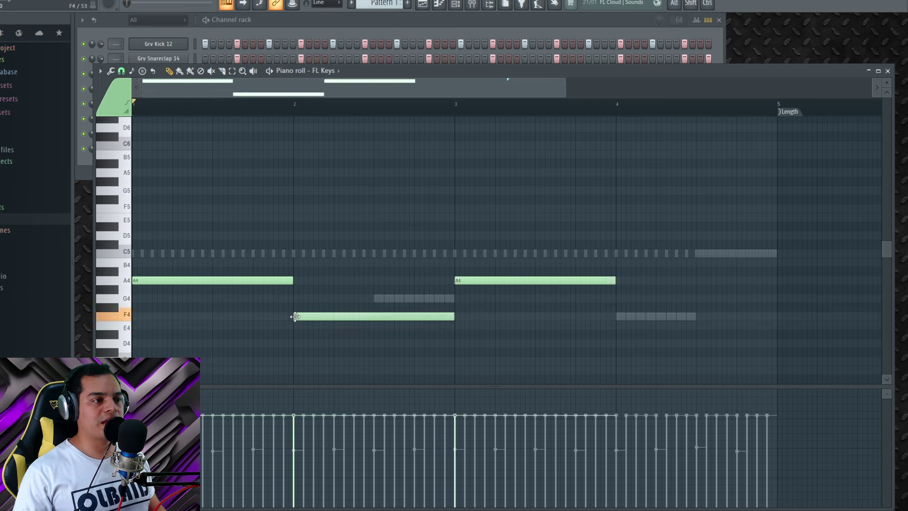
{"action": "left_click", "coordinate": [379, 299]}
{"action": "left_click", "coordinate": [621, 318]}
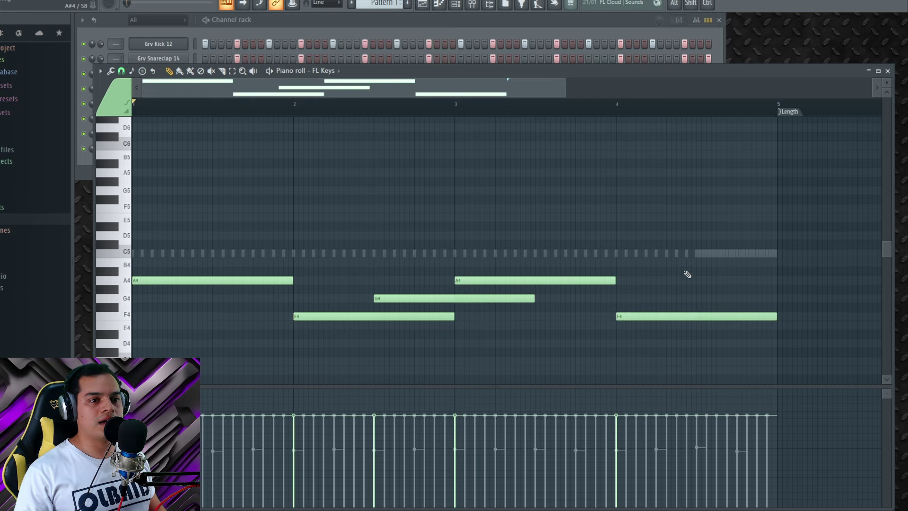
{"action": "left_click", "coordinate": [697, 252]}
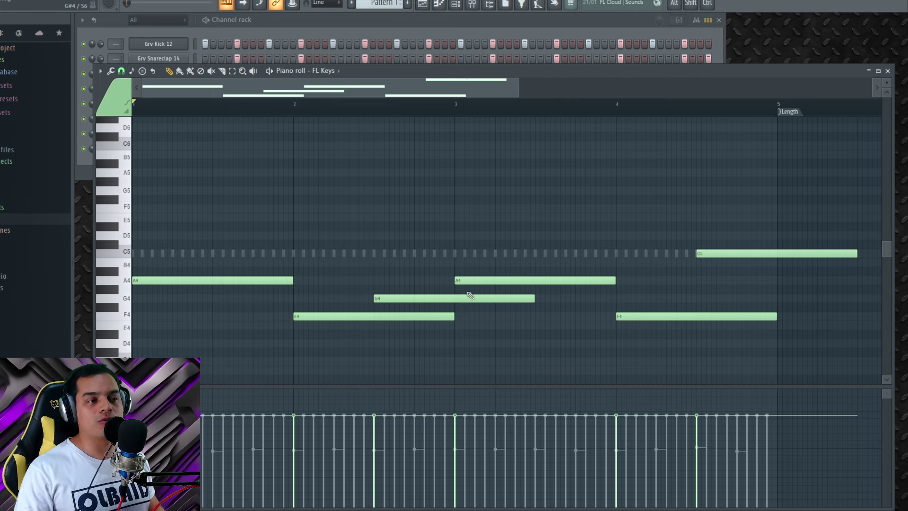
Shorten the F4 and G4 notes in bar 2 and the F4 and C5 notes from bar 4 to half a bar, checking in playback
{"action": "left_click_drag", "start_coordinate": [344, 266], "coordinate": [383, 321]}
{"action": "left_click_drag", "start_coordinate": [535, 299], "coordinate": [456, 310]}
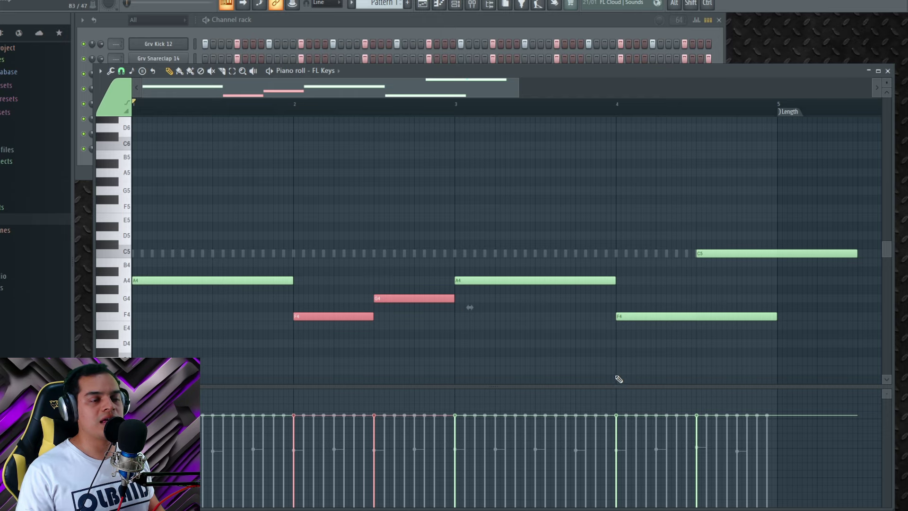
{"action": "left_click", "coordinate": [599, 351]}
{"action": "left_click_drag", "start_coordinate": [643, 197], "coordinate": [710, 325]}
{"action": "left_click_drag", "start_coordinate": [856, 255], "coordinate": [776, 257]}
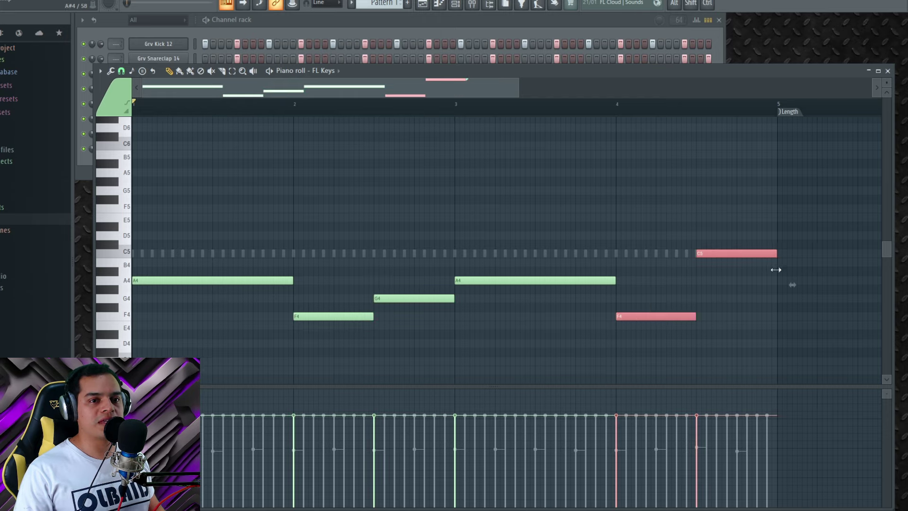
{"action": "left_click", "coordinate": [355, 189]}
{"action": "key", "text": "space"}
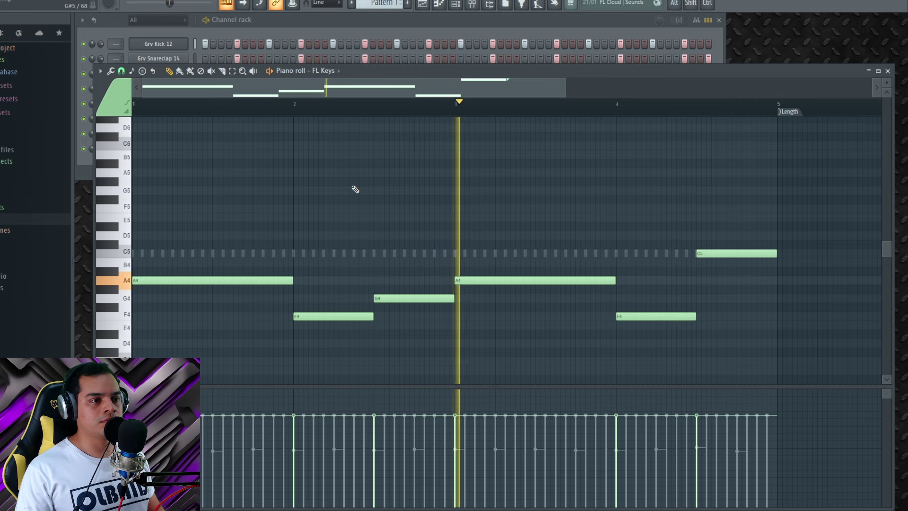
{"action": "key", "text": "space"}
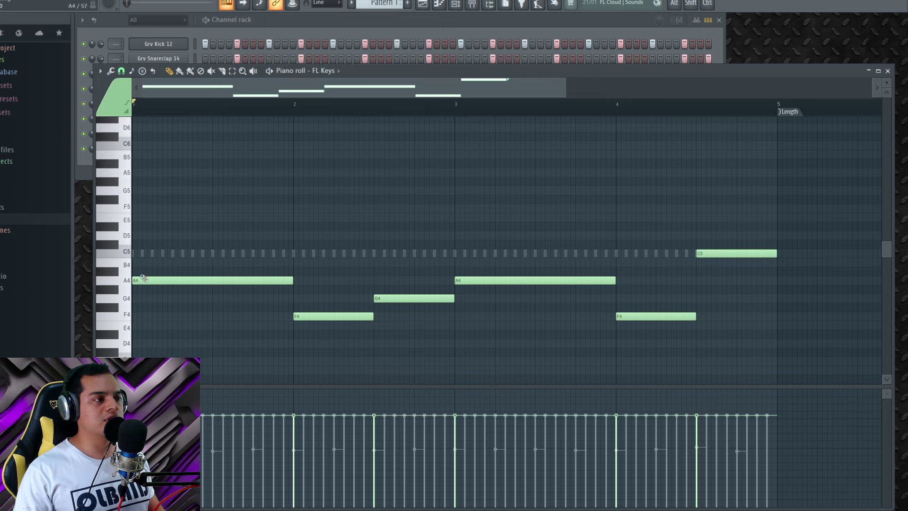
Stack one-bar C5 and E5 notes above the A4 note in bar 1 to form a chord
{"action": "left_click", "coordinate": [142, 253]}
{"action": "left_click", "coordinate": [147, 218]}
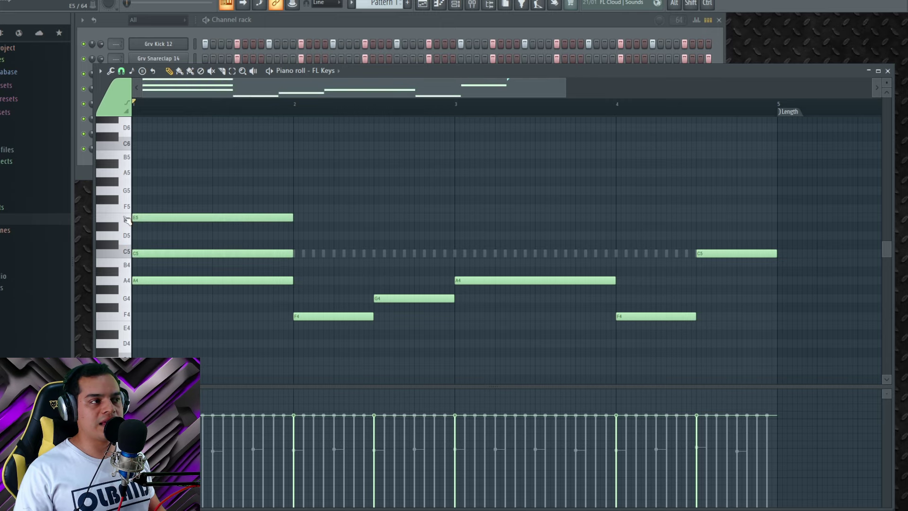
Complete the bar 1 chord with a one-bar G5 note, and stack C5, E5 and G5 above the A4 note in bar 3
{"action": "left_click", "coordinate": [141, 191]}
{"action": "key", "text": "space"}
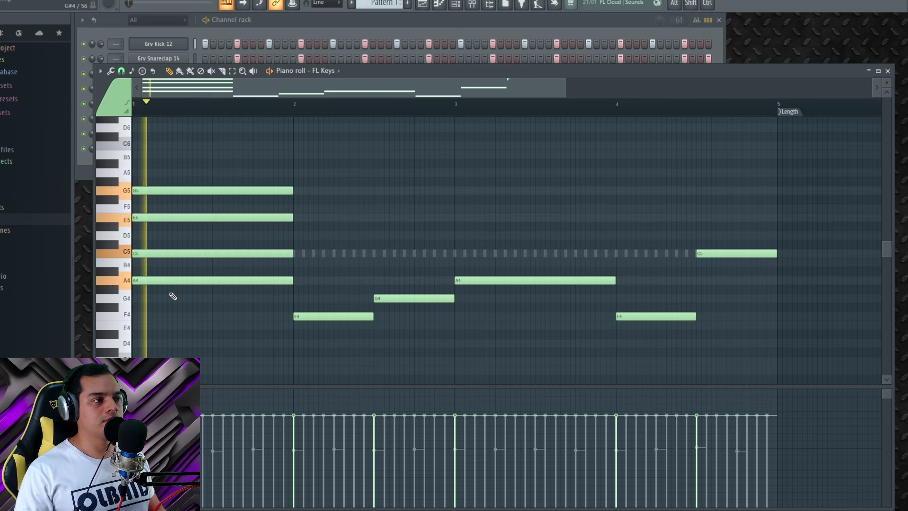
{"action": "key", "text": "space"}
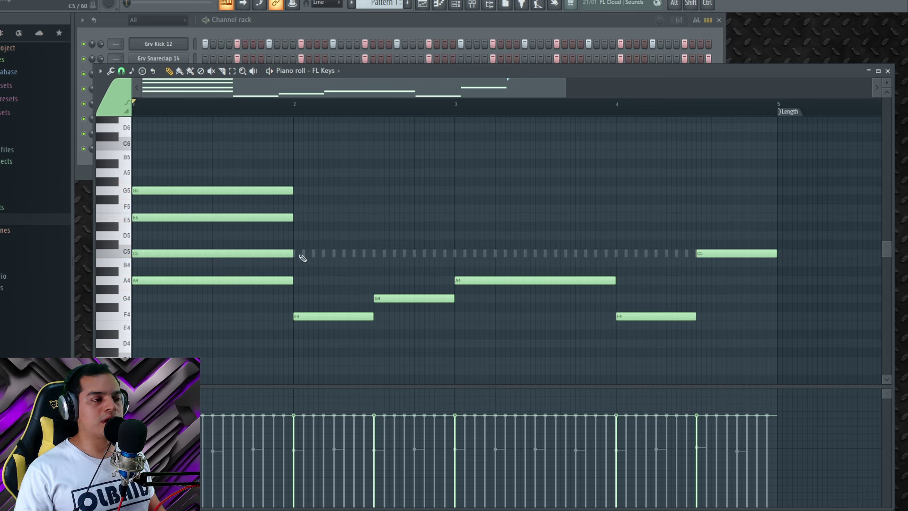
{"action": "left_click", "coordinate": [456, 254]}
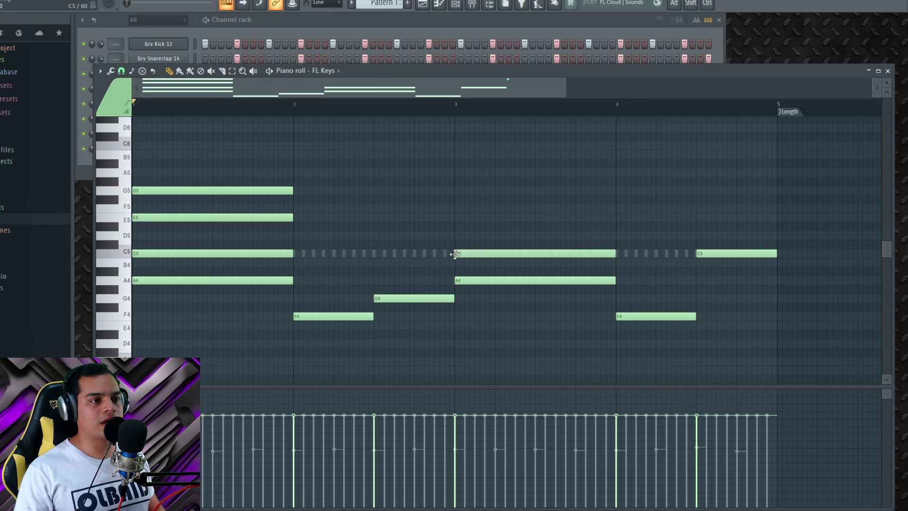
{"action": "left_click", "coordinate": [457, 218]}
{"action": "left_click", "coordinate": [456, 190]}
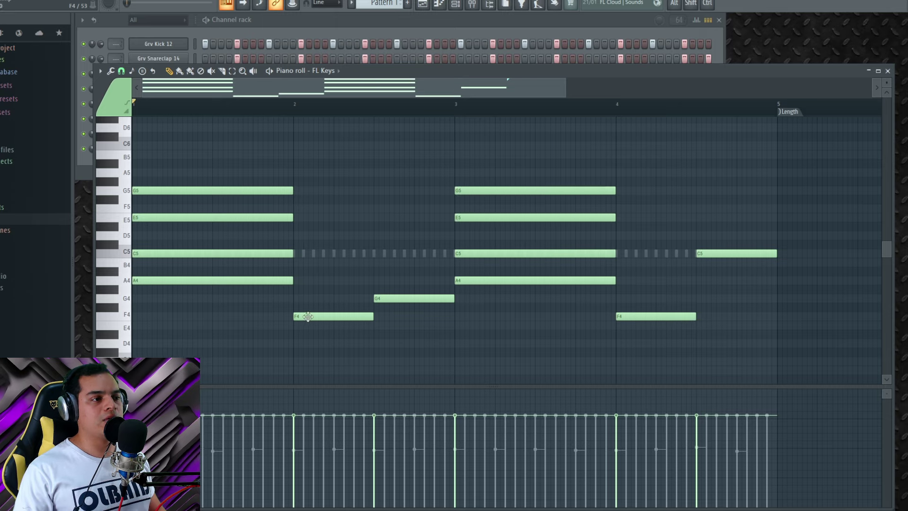
Stack half-bar A4, C5 and D5 notes above the F4 note in bar 2
{"action": "left_click", "coordinate": [297, 280]}
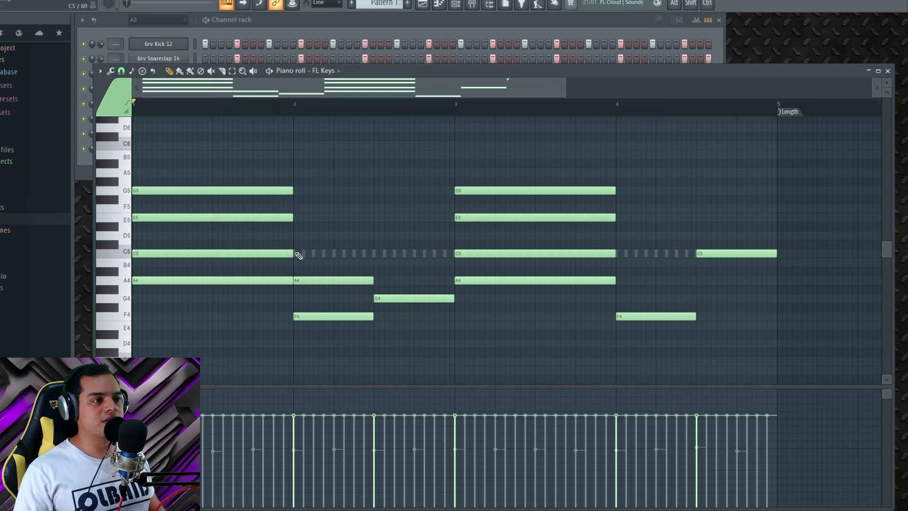
{"action": "left_click", "coordinate": [299, 254]}
{"action": "left_click", "coordinate": [297, 226]}
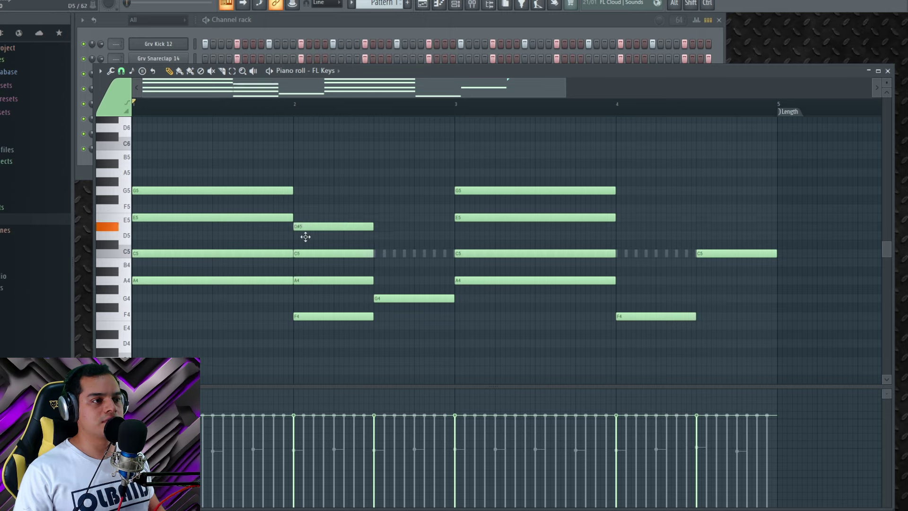
{"action": "left_click_drag", "start_coordinate": [306, 237], "coordinate": [302, 246]}
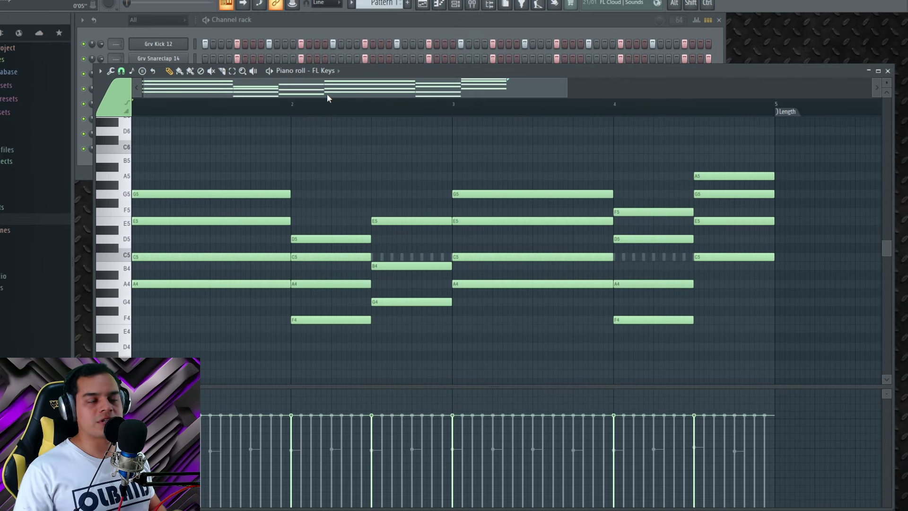
Play back the FL Keys chords and raise the last chord's A5 note to C6, checking the progression again
{"action": "key", "text": "space"}
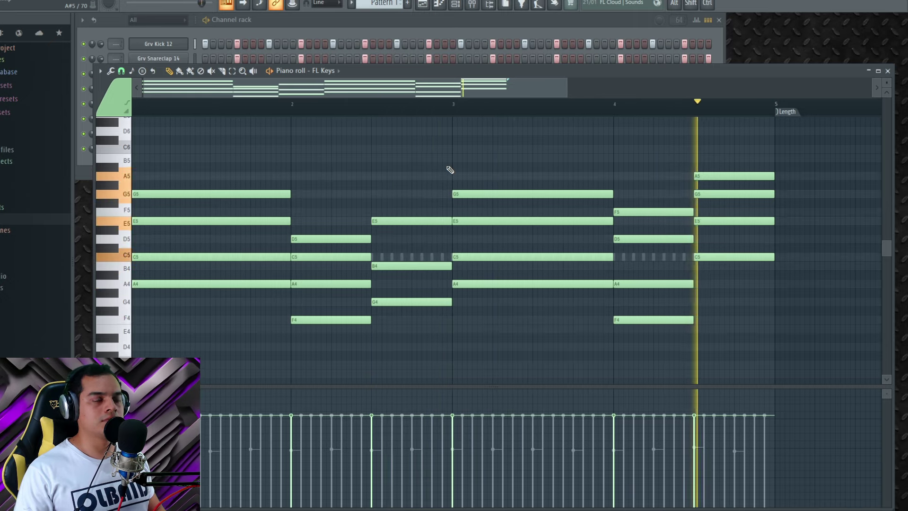
{"action": "key", "text": "space"}
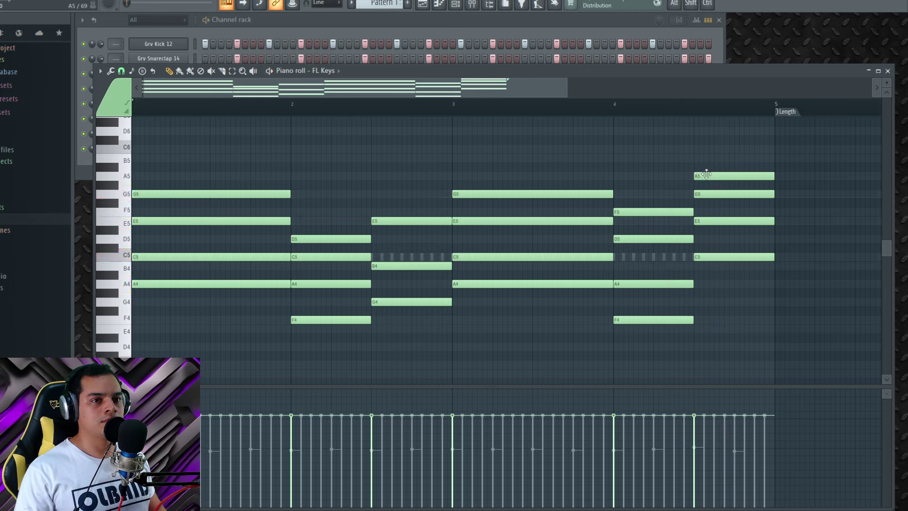
{"action": "left_click_drag", "start_coordinate": [706, 174], "coordinate": [708, 148]}
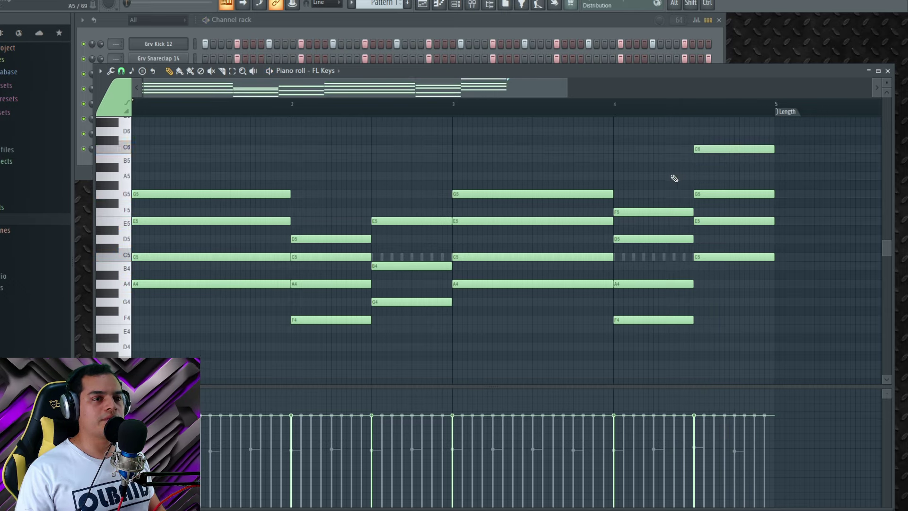
{"action": "key", "text": "space"}
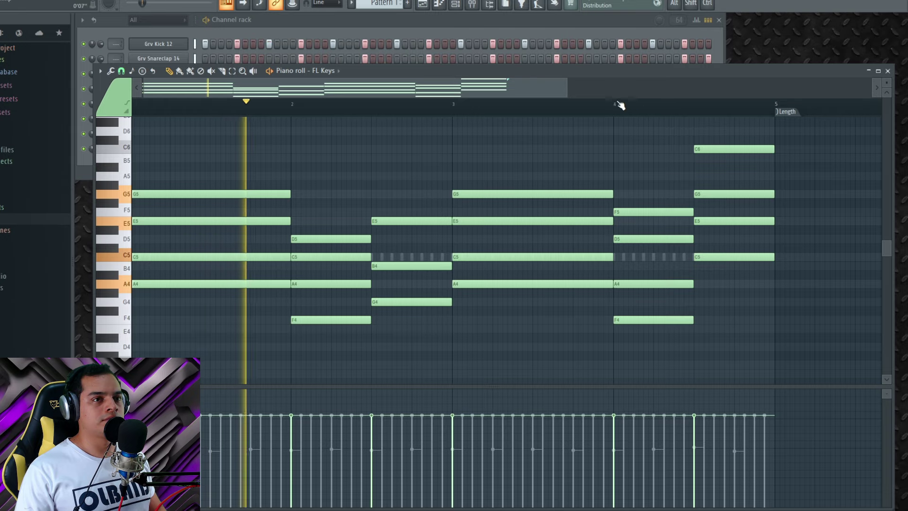
{"action": "key", "text": "space"}
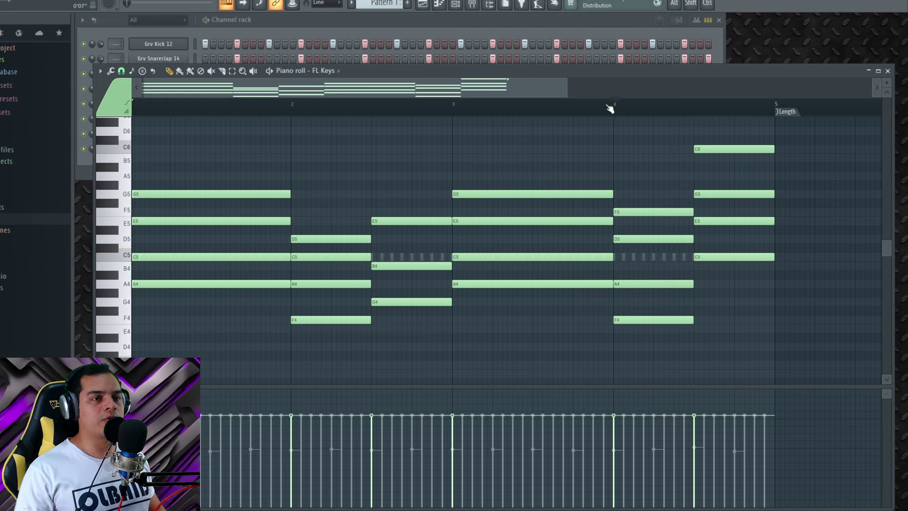
{"action": "left_click", "coordinate": [615, 107]}
{"action": "key", "text": "space"}
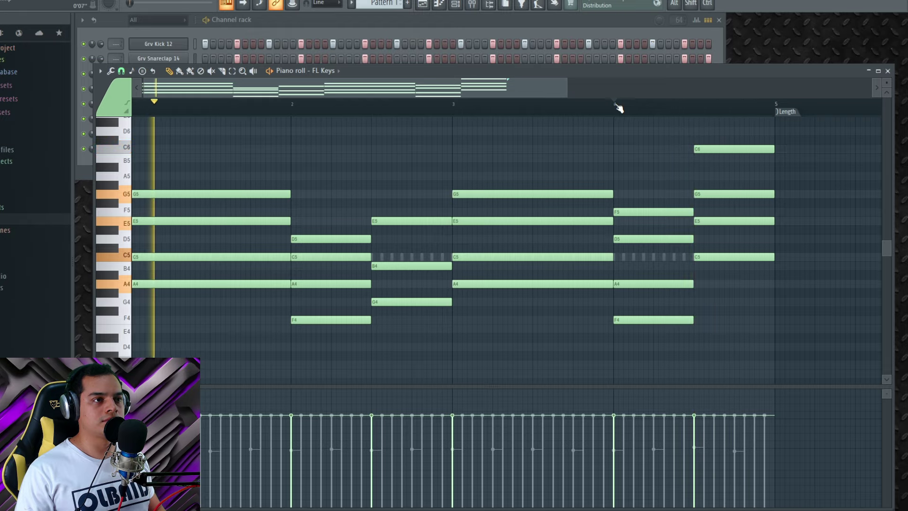
{"action": "key", "text": "space"}
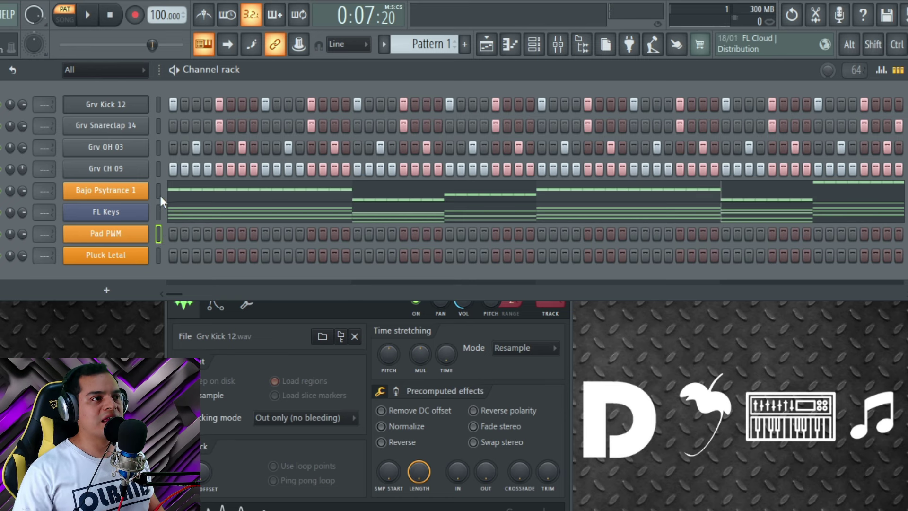
Copy the FL Keys chord notes into the Pad PWM channel and lower that channel's volume while checking in playback
{"action": "left_click", "coordinate": [159, 211]}
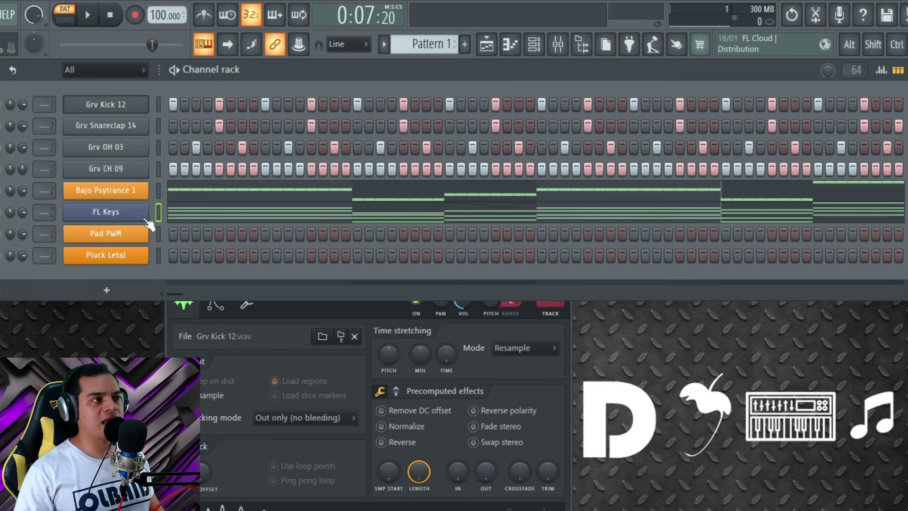
{"action": "key", "text": "ctrl"}
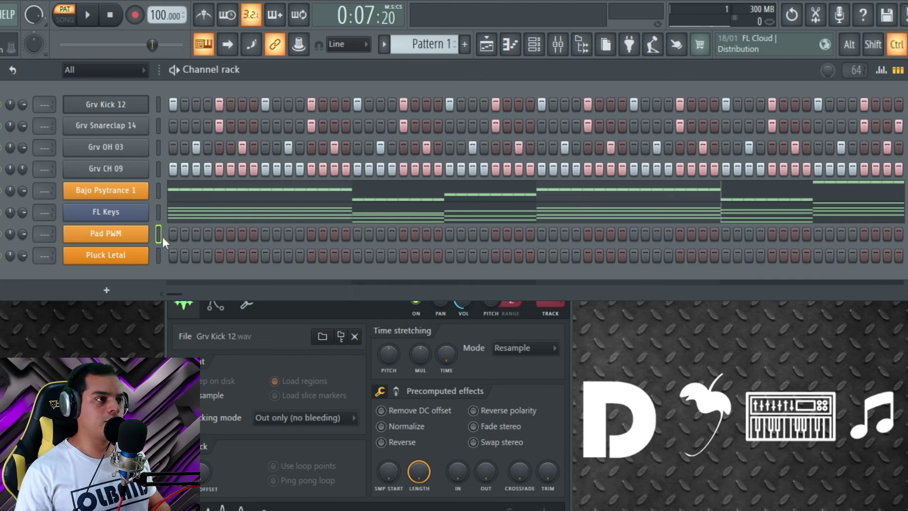
{"action": "key", "text": "ctrl+v"}
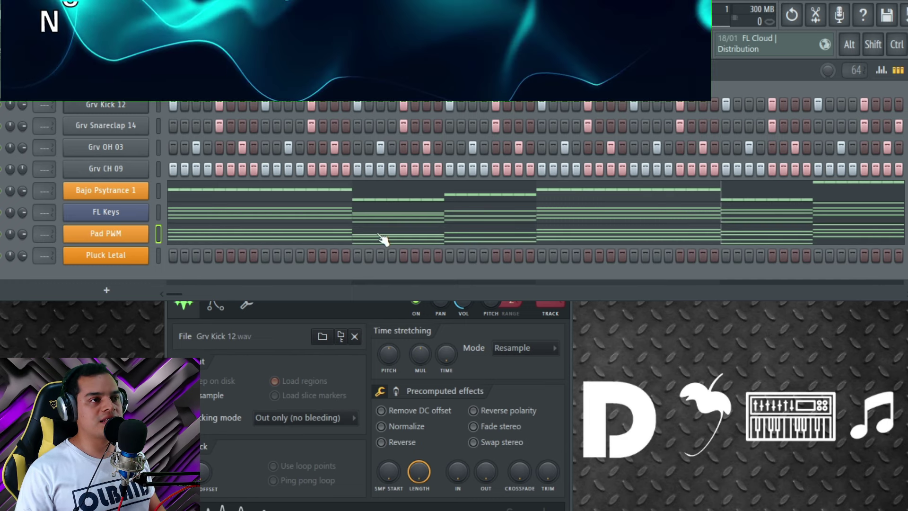
{"action": "key", "text": "space"}
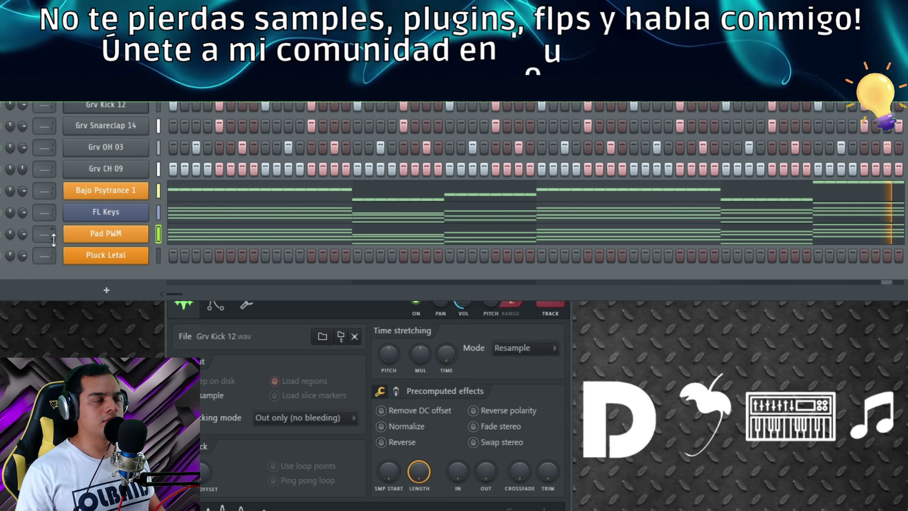
{"action": "key", "text": "space"}
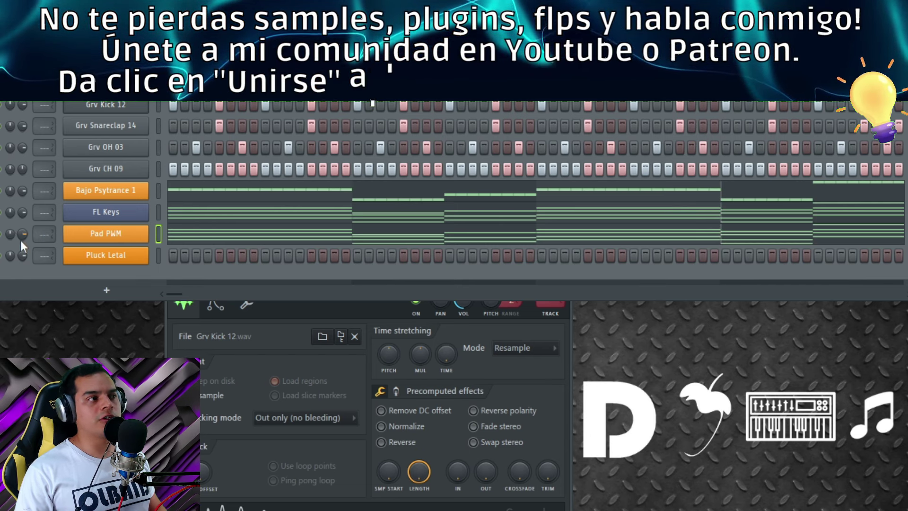
{"action": "key", "text": "space"}
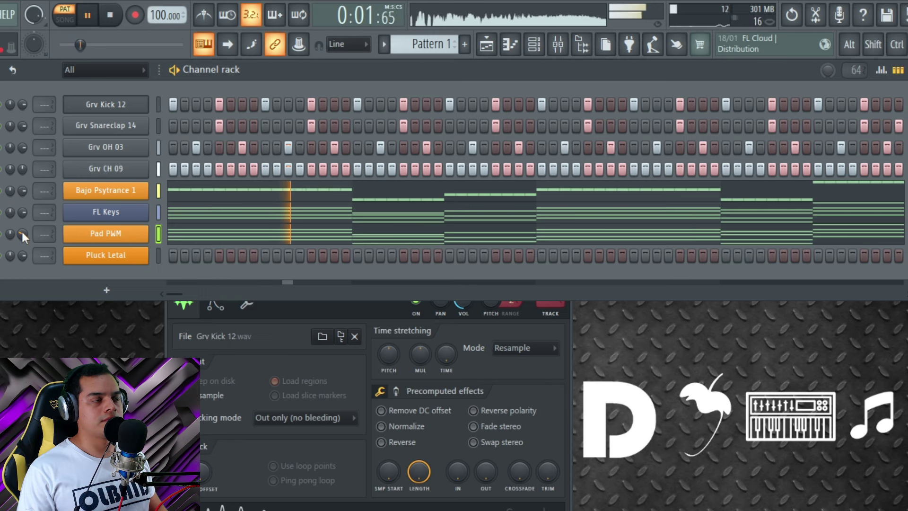
{"action": "key", "text": "space"}
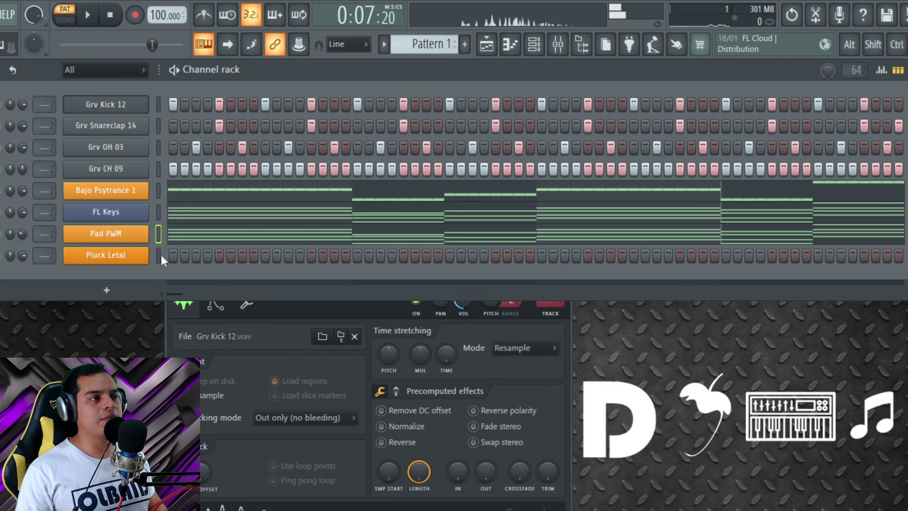
Paste the same chord notes into the Pluck Letal channel and lower its volume during playback
{"action": "left_click", "coordinate": [158, 255]}
{"action": "key", "text": "ctrl+v"}
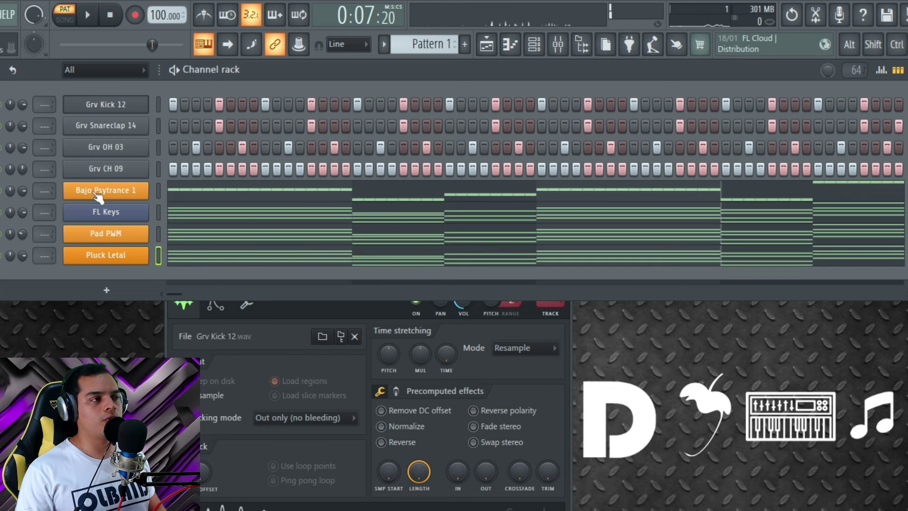
{"action": "key", "text": "space"}
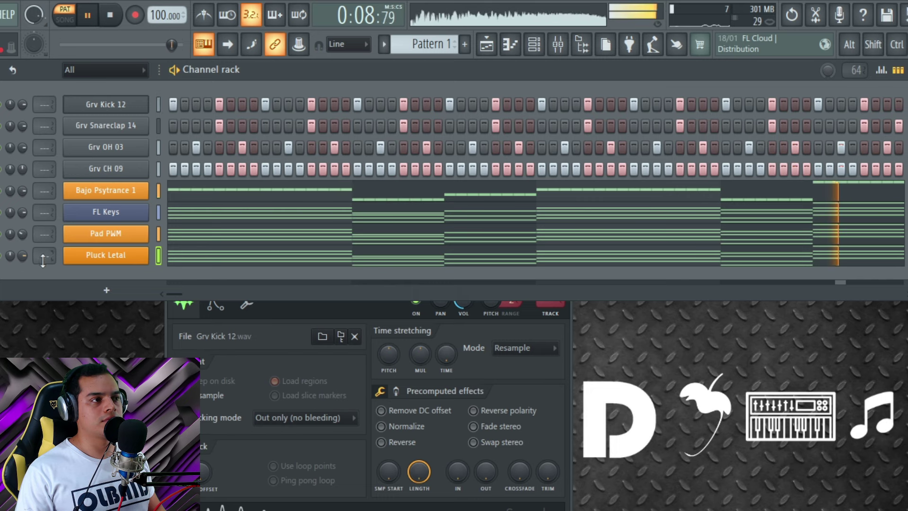
{"action": "key", "text": "space"}
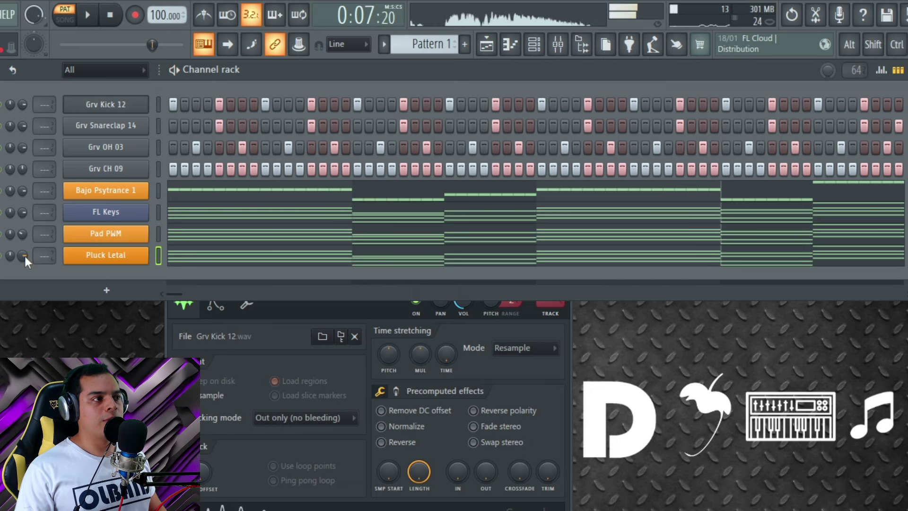
Open Pluck Letal's miscellaneous channel settings and set its arpeggiator direction to up-down
{"action": "left_click", "coordinate": [106, 256]}
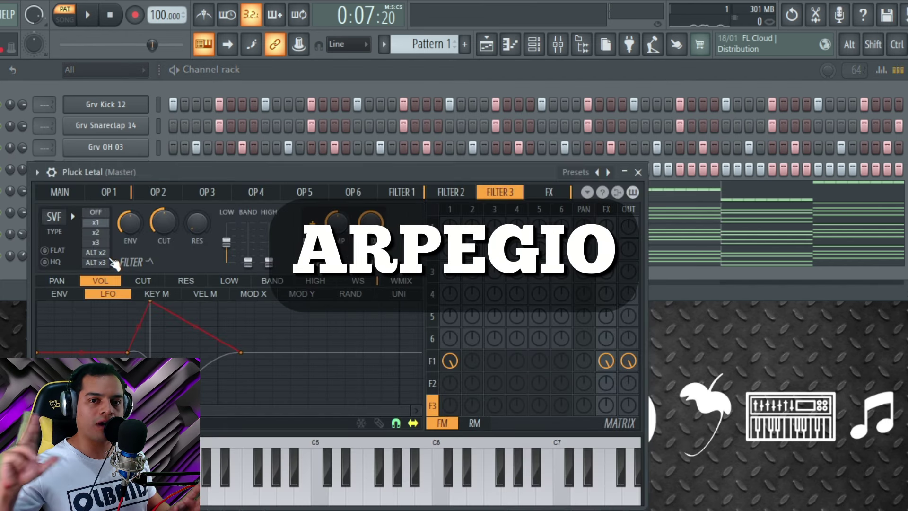
{"action": "left_click_drag", "start_coordinate": [186, 174], "coordinate": [324, 272]}
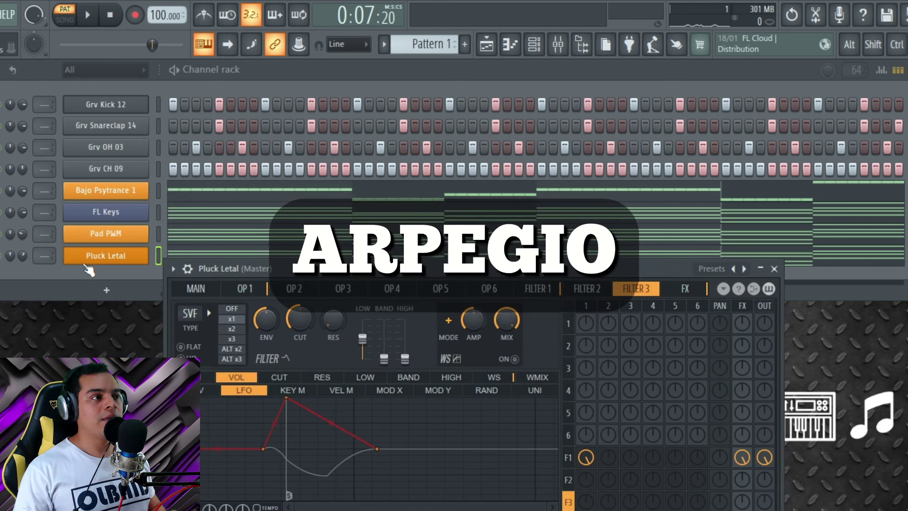
{"action": "left_click", "coordinate": [100, 258]}
{"action": "left_click", "coordinate": [99, 258]}
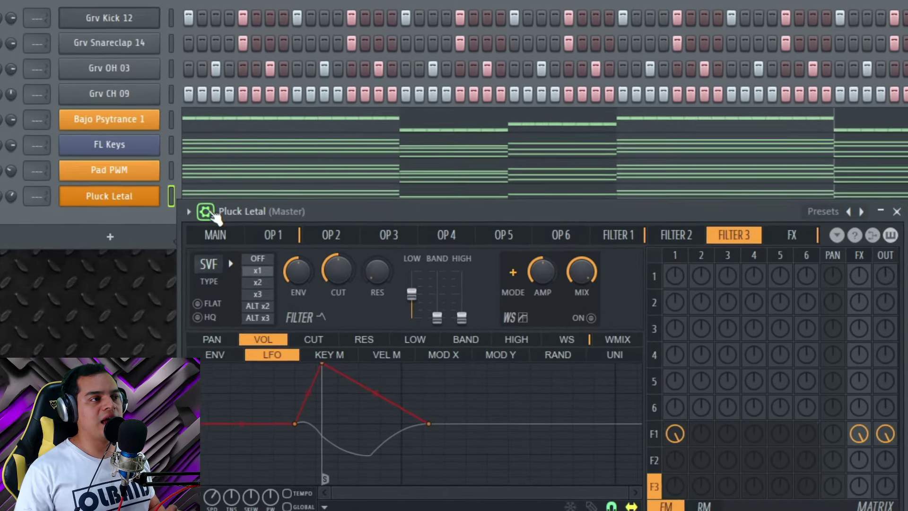
{"action": "left_click", "coordinate": [206, 212]}
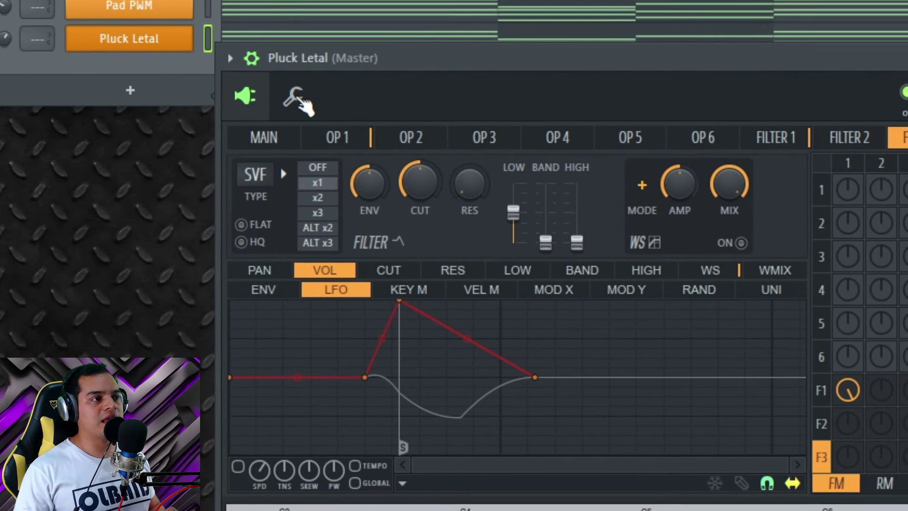
{"action": "left_click", "coordinate": [297, 97]}
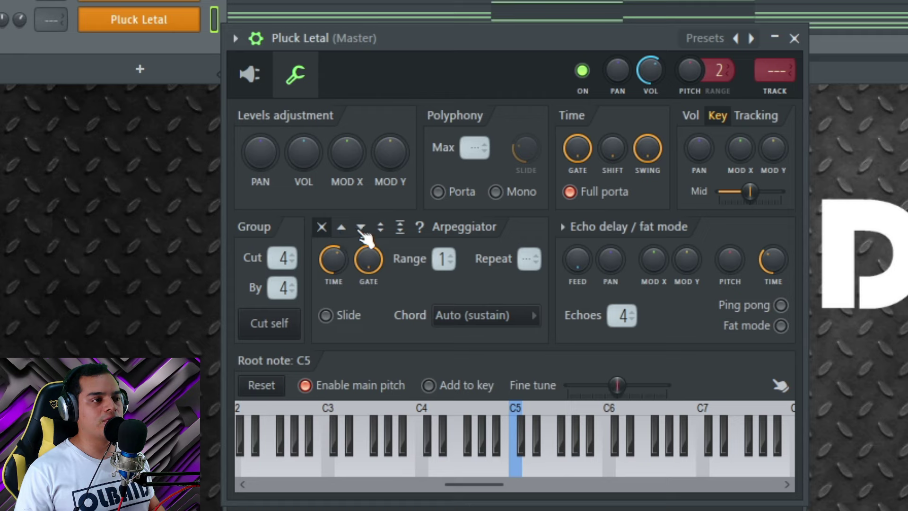
{"action": "left_click", "coordinate": [381, 227]}
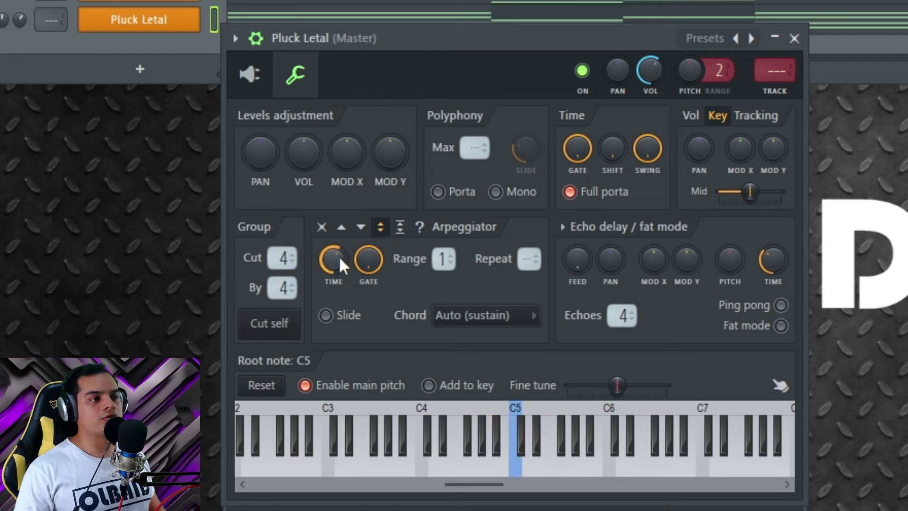
Shorten the Pluck Letal arpeggiator's gate and set its range to 2, checking the arpeggio in playback
{"action": "left_click_drag", "start_coordinate": [333, 256], "coordinate": [333, 272]}
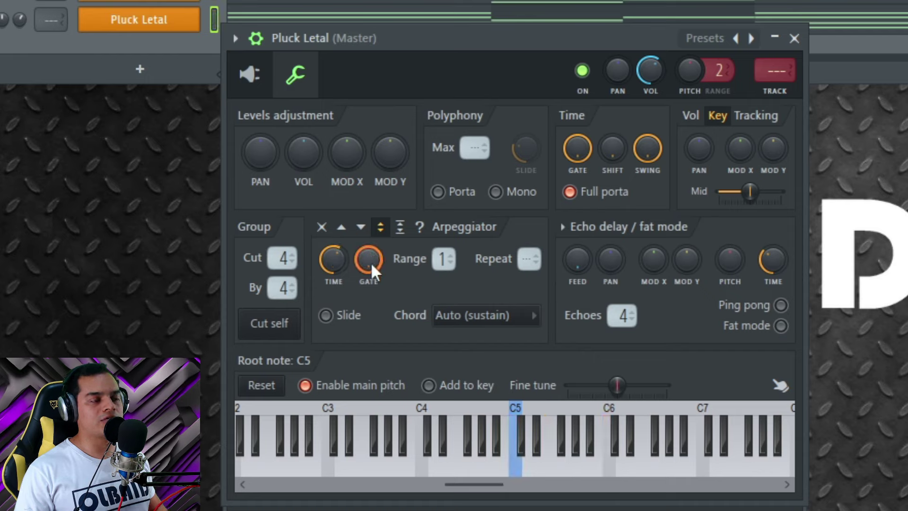
{"action": "mouse_move", "coordinate": [367, 262]}
{"action": "left_mouse_down"}
{"action": "mouse_move", "coordinate": [368, 277]}
{"action": "mouse_move", "coordinate": [367, 263]}
{"action": "left_mouse_up"}
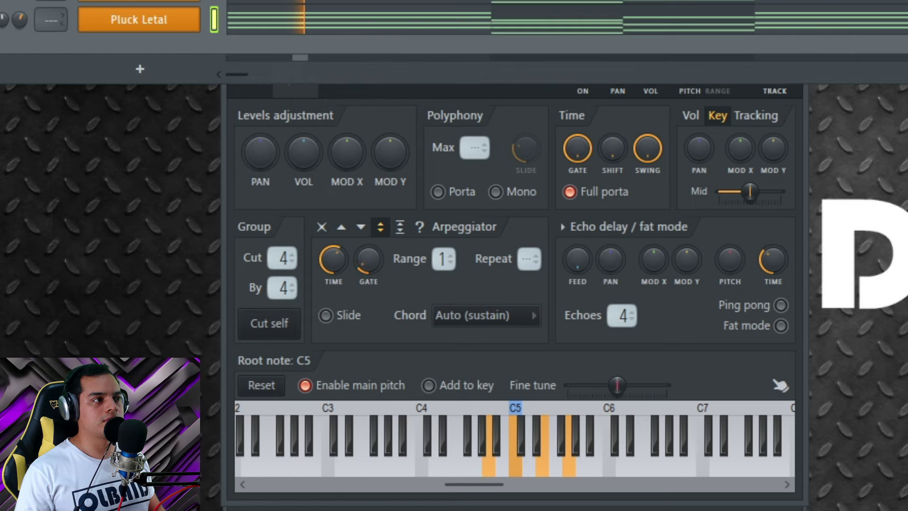
{"action": "key", "text": "space"}
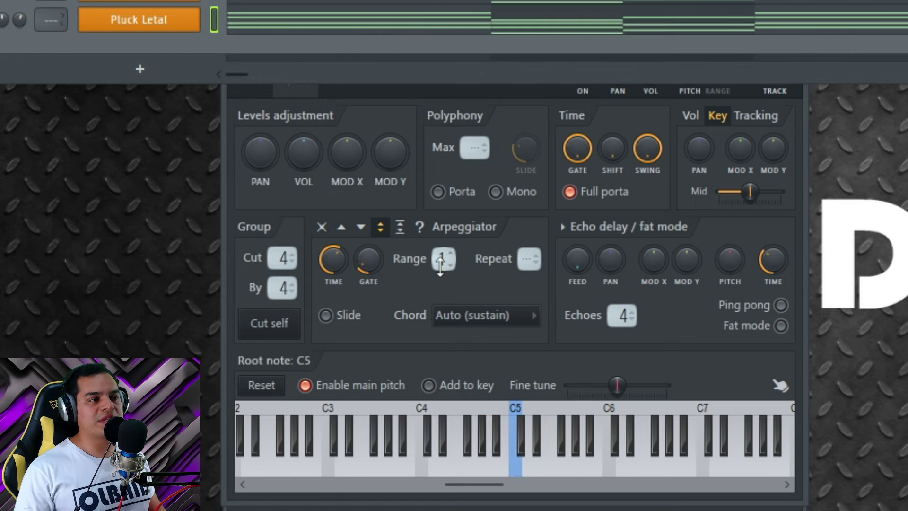
{"action": "left_click_drag", "start_coordinate": [440, 265], "coordinate": [441, 263]}
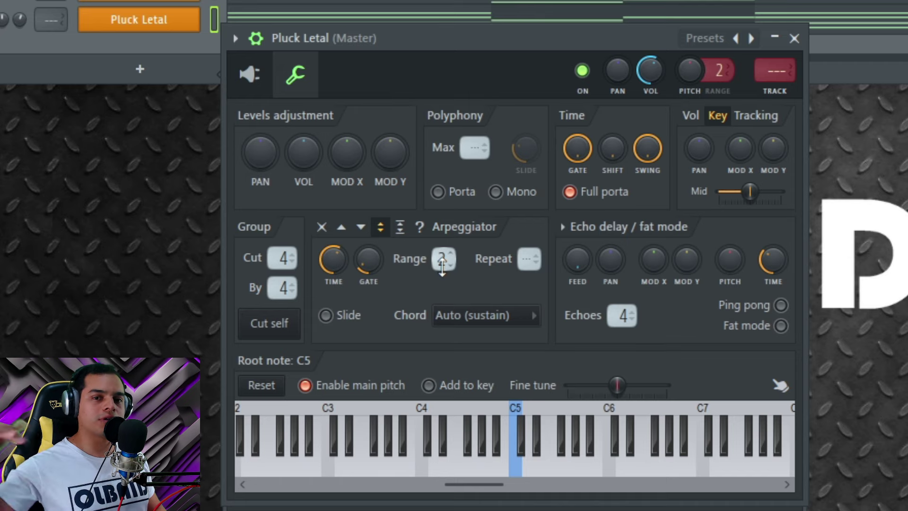
{"action": "key", "text": "space"}
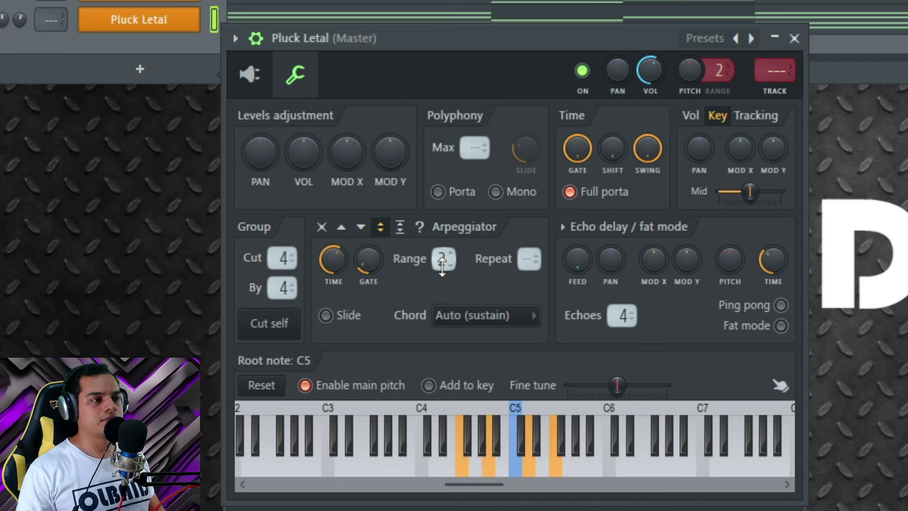
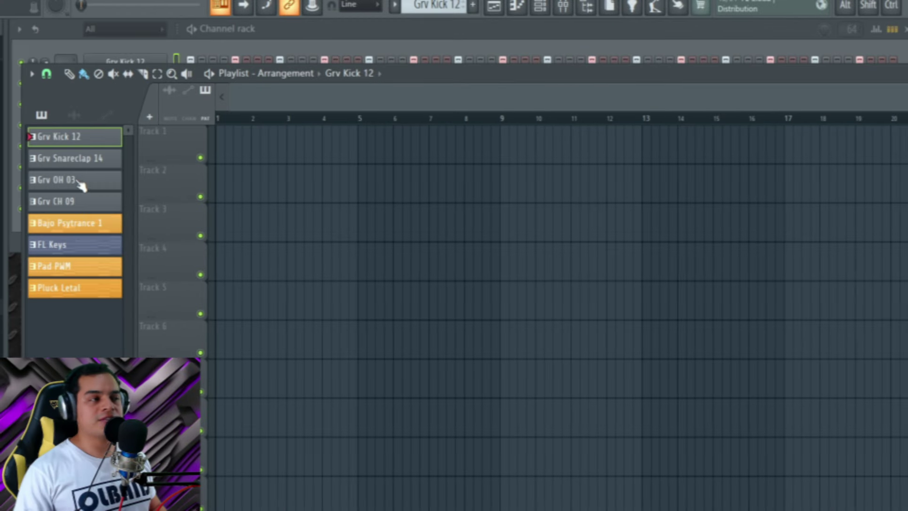
Place all eight patterns, from Grv Kick 12 to Pluck Letal, at bar 1 of the playlist on tracks 1 to 8
{"action": "left_click", "coordinate": [70, 291], "text": "shift"}
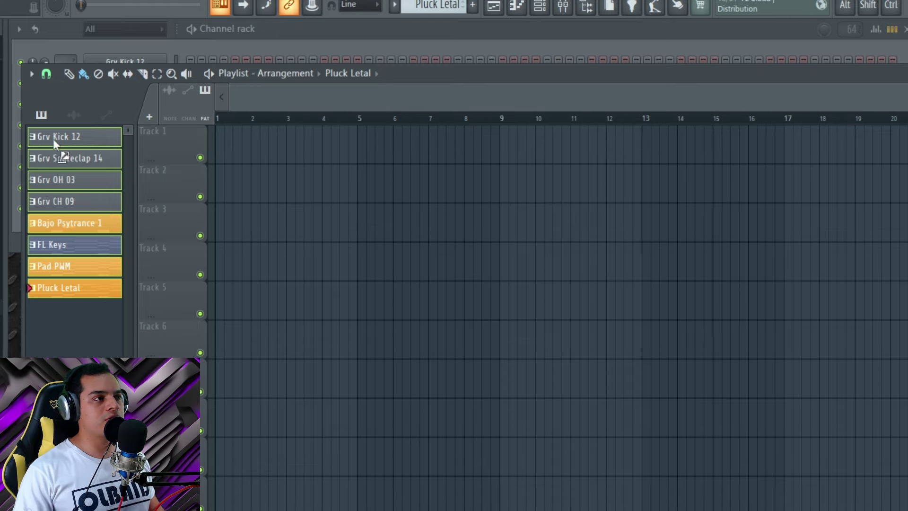
{"action": "left_click_drag", "start_coordinate": [53, 138], "coordinate": [220, 135]}
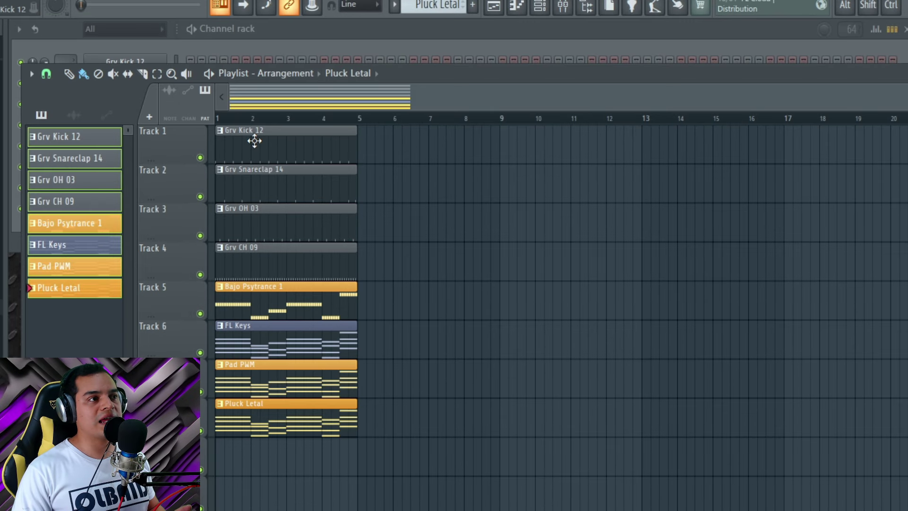
{"action": "mouse_move", "coordinate": [253, 140]}
{"action": "left_mouse_down"}
{"action": "mouse_move", "coordinate": [369, 141]}
{"action": "mouse_move", "coordinate": [251, 136]}
{"action": "left_mouse_up"}
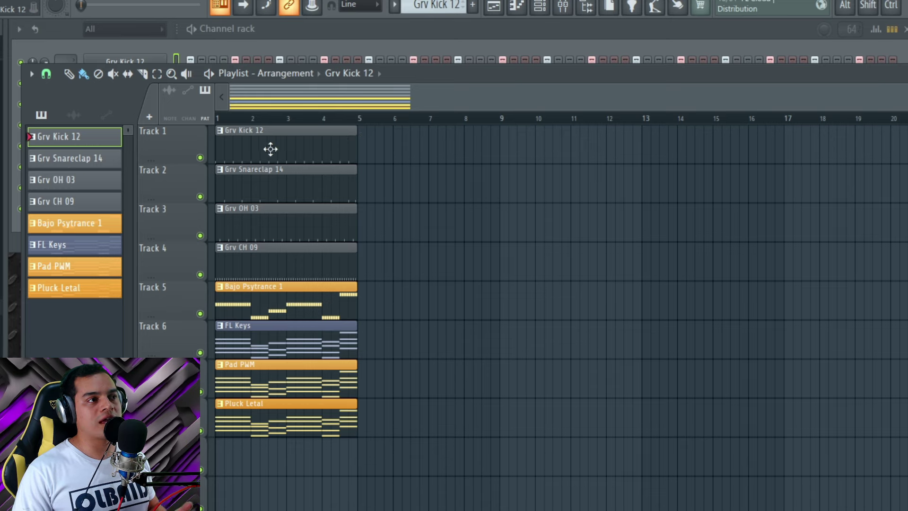
{"action": "left_click", "coordinate": [69, 163]}
{"action": "left_click", "coordinate": [281, 143]}
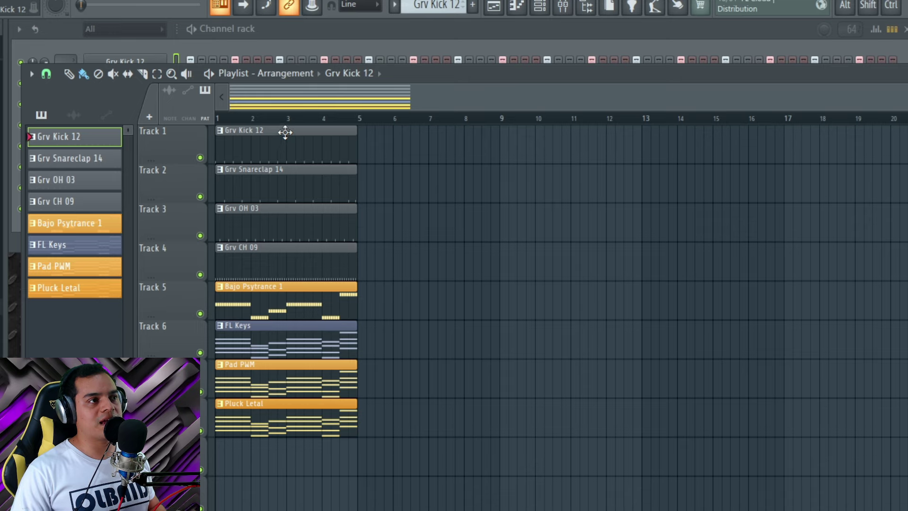
{"action": "left_click", "coordinate": [290, 179]}
{"action": "left_click", "coordinate": [283, 217]}
{"action": "left_click", "coordinate": [271, 183]}
Place trial copies of the Grv Kick 12 and Bajo Psytrance 1 clips after the originals on tracks 1 and 5, and delete them
{"action": "left_click", "coordinate": [269, 140]}
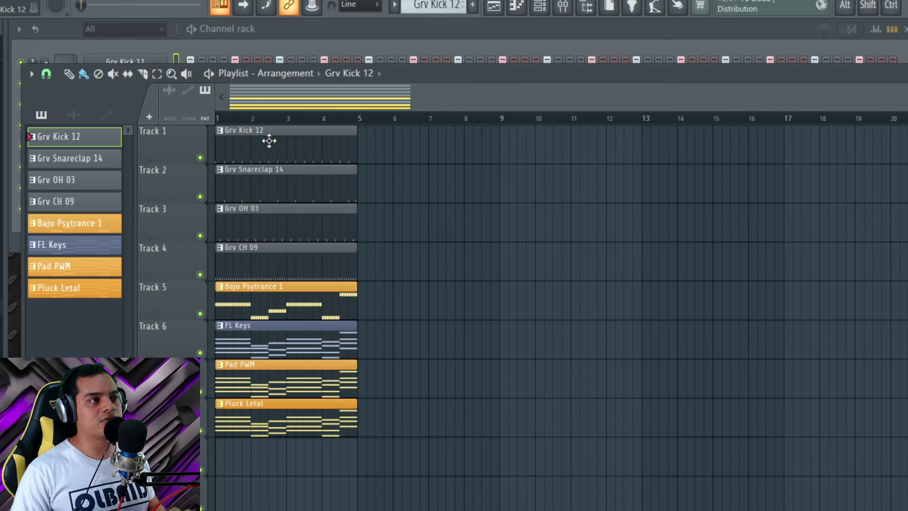
{"action": "left_click", "coordinate": [368, 148]}
{"action": "left_click", "coordinate": [526, 144]}
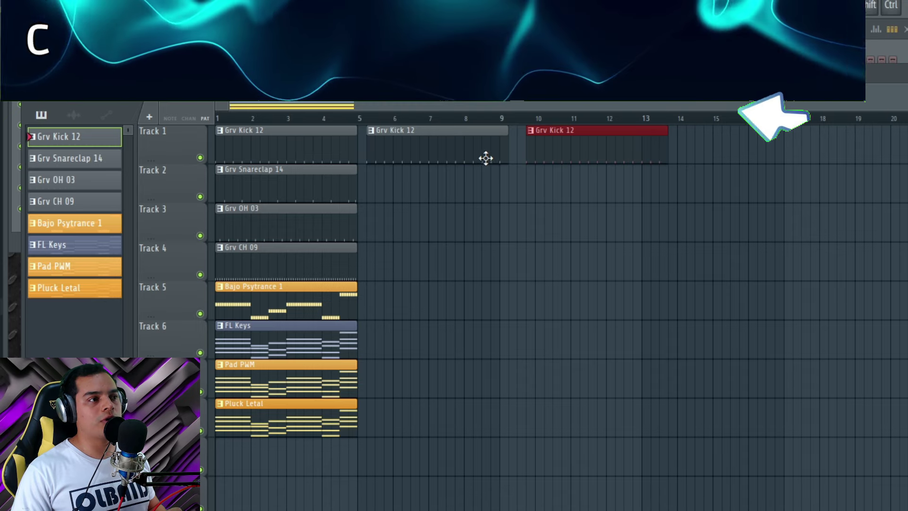
{"action": "left_click", "coordinate": [259, 291]}
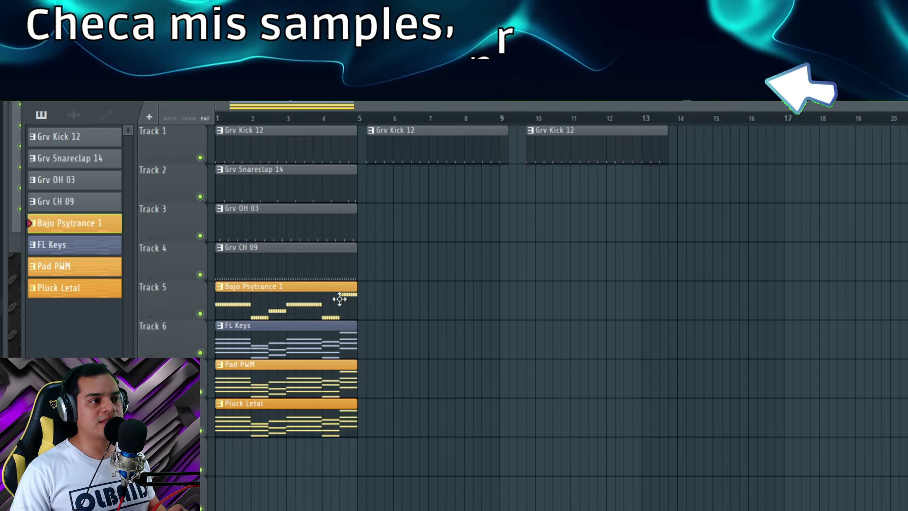
{"action": "left_click", "coordinate": [376, 300]}
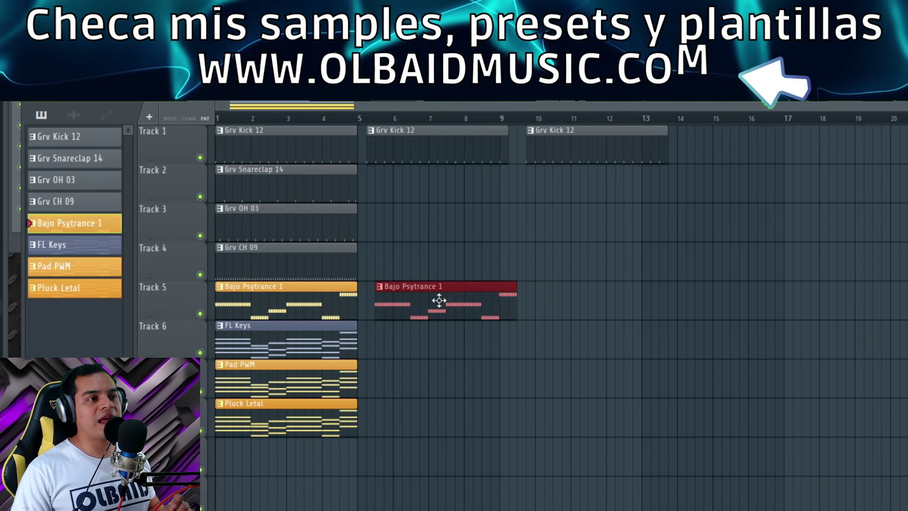
{"action": "right_click", "coordinate": [464, 305]}
{"action": "right_click", "coordinate": [476, 150]}
{"action": "right_click", "coordinate": [576, 151]}
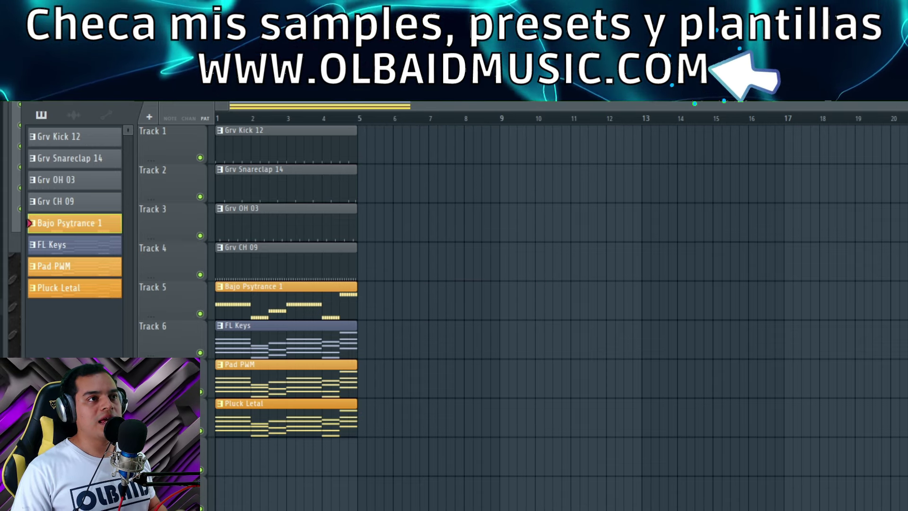
Try adding a few kick steps inside the Bajo Psytrance 1 pattern, clear them again and return to the playlist
{"action": "key", "text": "F6"}
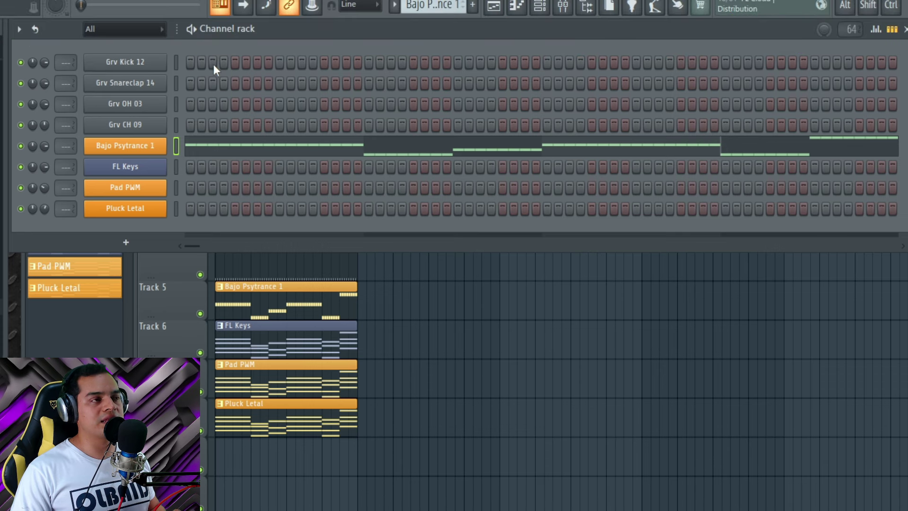
{"action": "left_click", "coordinate": [214, 64]}
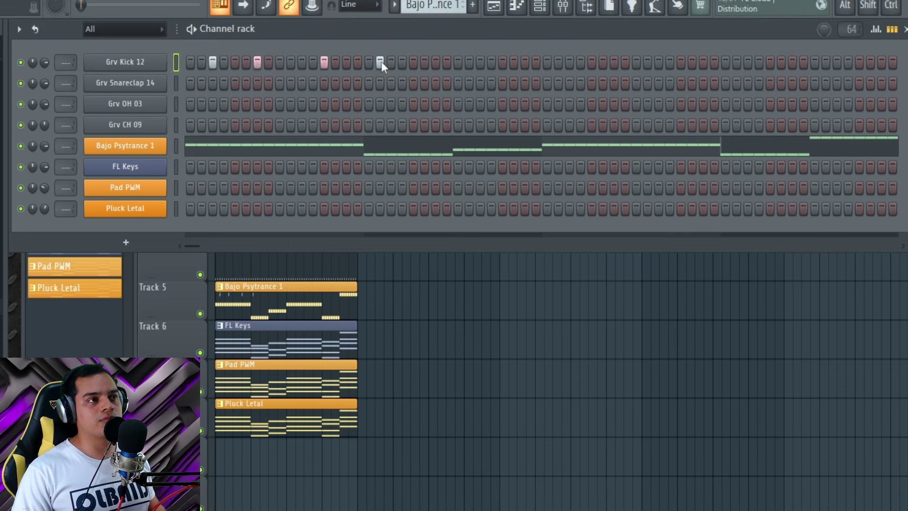
{"action": "right_click", "coordinate": [381, 62]}
{"action": "right_click", "coordinate": [324, 62]}
{"action": "right_click", "coordinate": [257, 62]}
{"action": "right_click", "coordinate": [212, 62]}
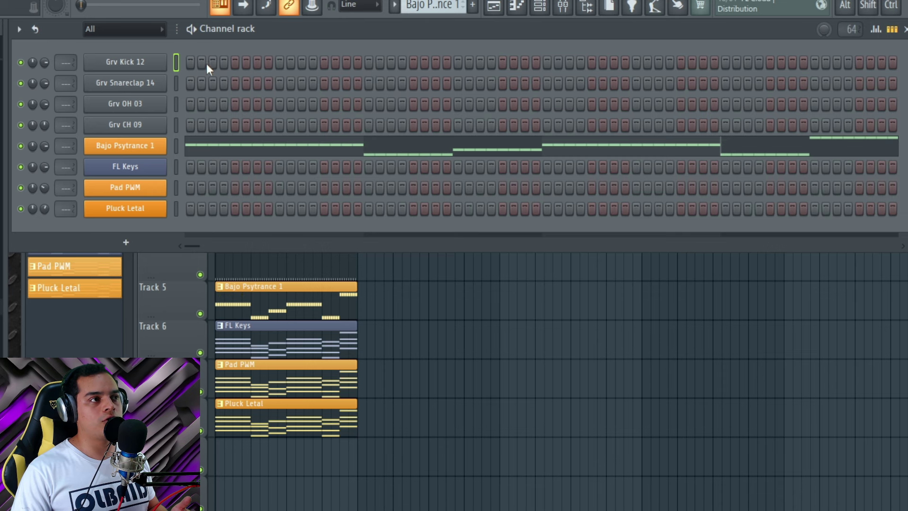
{"action": "left_click", "coordinate": [338, 150]}
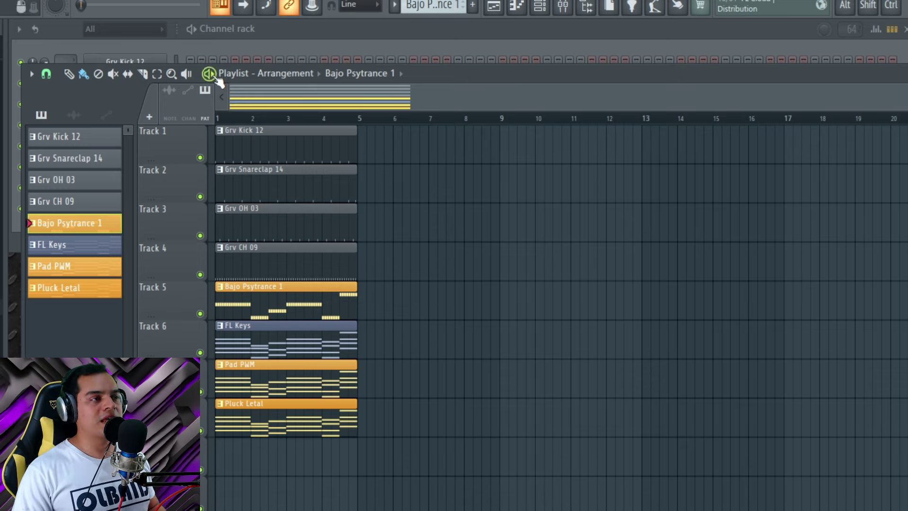
Play the playlist arrangement briefly from bar 1 to hear all eight clips together
{"action": "key", "text": "space"}
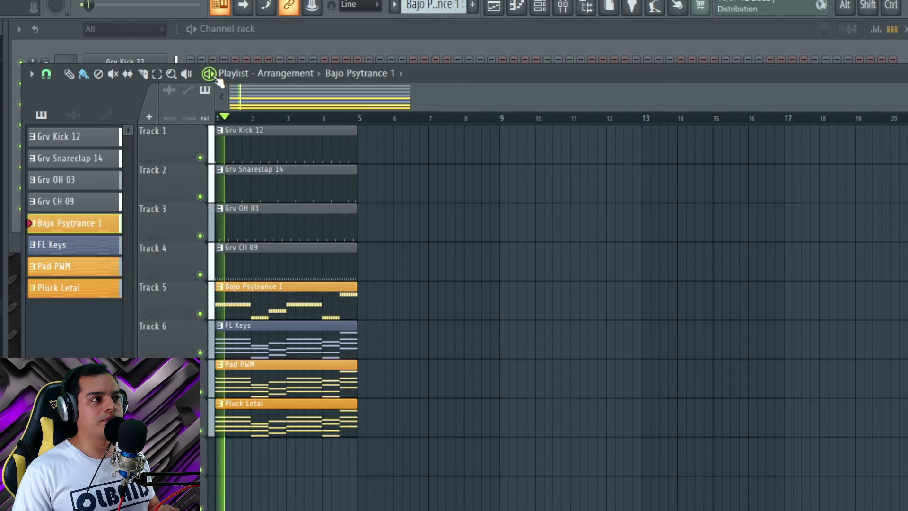
{"action": "key", "text": "space"}
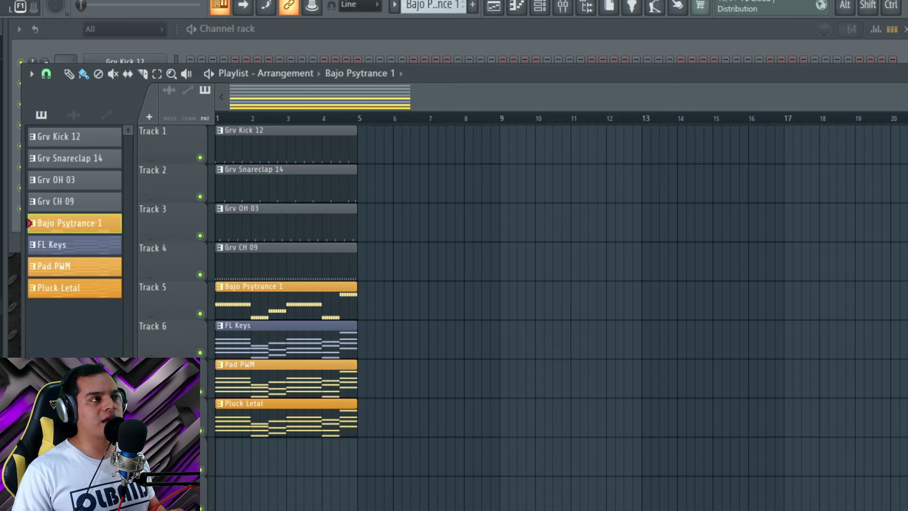
{"action": "key", "text": "space"}
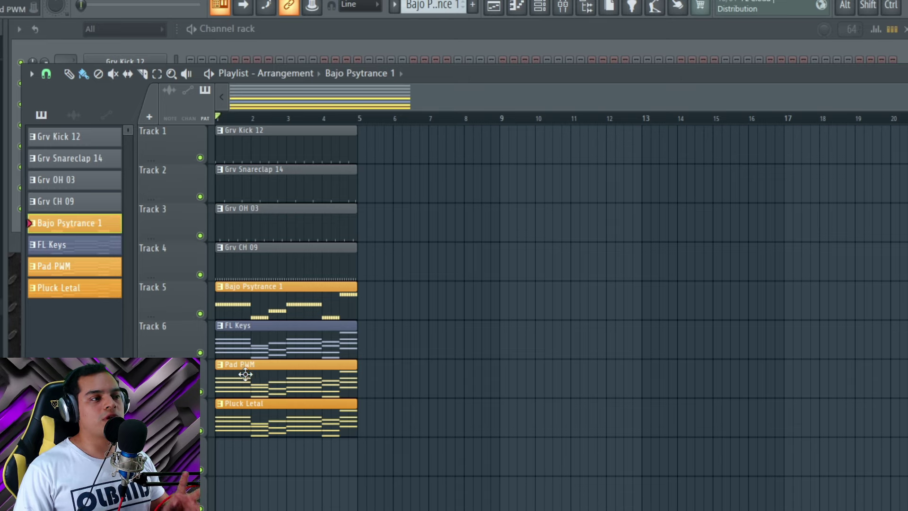
Repeat the Pad PWM clip back to back on track 7 from bar 5 up to bar 17
{"action": "left_click", "coordinate": [320, 371]}
{"action": "left_click_drag", "start_coordinate": [362, 369], "coordinate": [511, 373]}
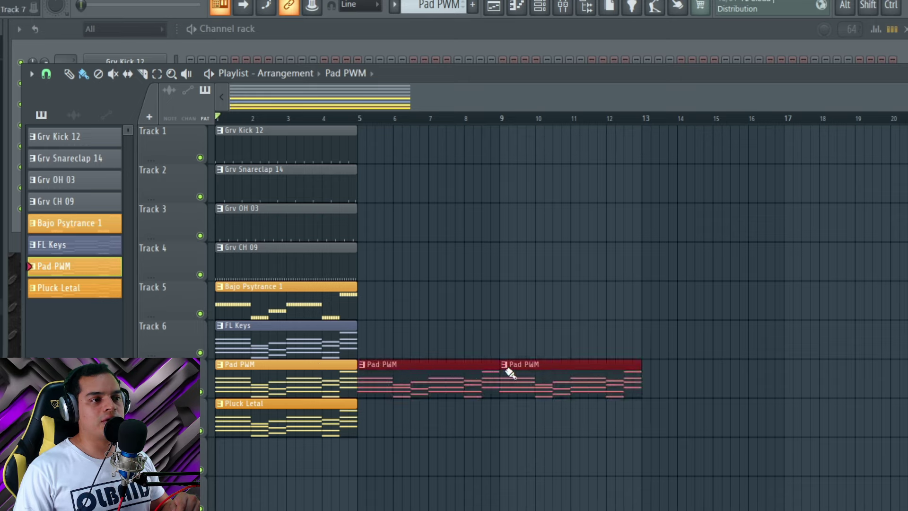
{"action": "mouse_move", "coordinate": [613, 371]}
{"action": "left_mouse_down"}
{"action": "mouse_move", "coordinate": [651, 372]}
{"action": "mouse_move", "coordinate": [622, 455]}
{"action": "left_mouse_up"}
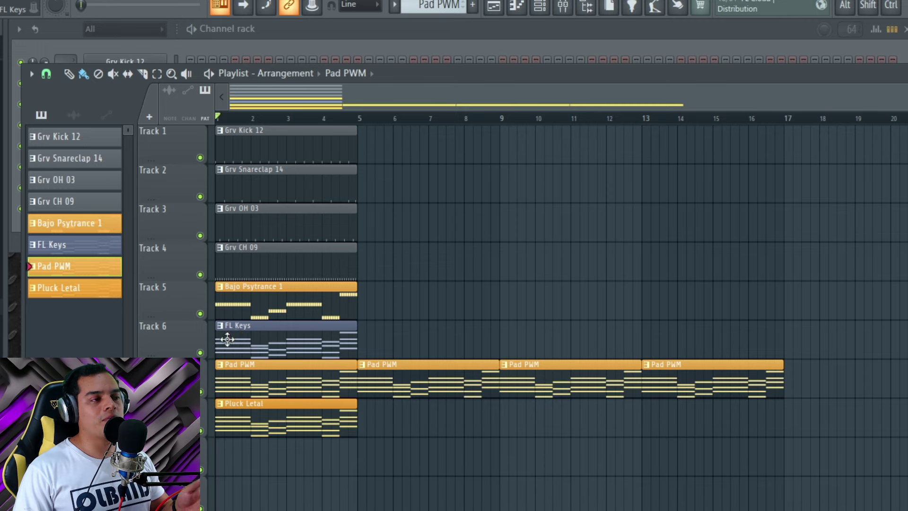
Move the FL Keys clip to bar 5 on track 6 and repeat it at bars 9 and 13
{"action": "left_click_drag", "start_coordinate": [227, 339], "coordinate": [370, 340]}
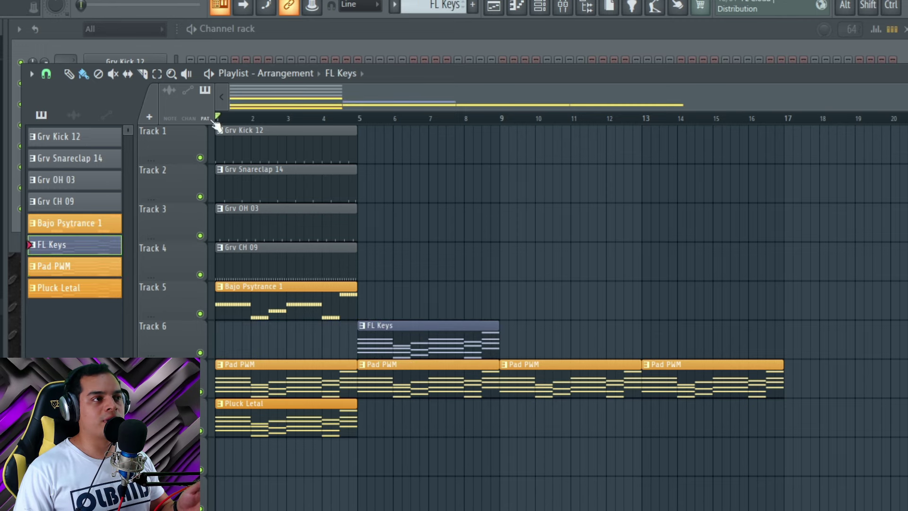
{"action": "left_click_drag", "start_coordinate": [508, 339], "coordinate": [668, 354]}
{"action": "left_click_drag", "start_coordinate": [501, 446], "coordinate": [487, 452]}
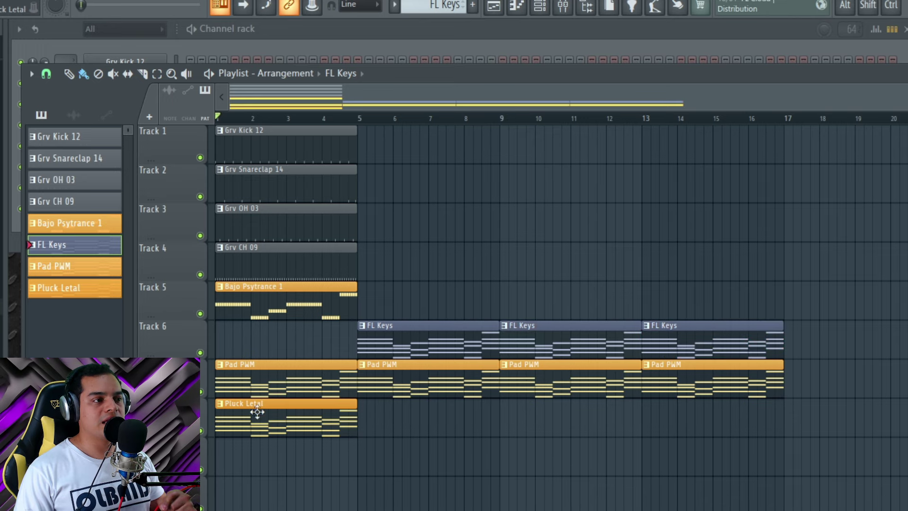
Move the Pluck Letal and Bajo Psytrance 1 clips to bar 9 on their tracks and repeat each one at bar 13
{"action": "left_click_drag", "start_coordinate": [245, 406], "coordinate": [531, 406]}
{"action": "left_click_drag", "start_coordinate": [649, 412], "coordinate": [544, 503]}
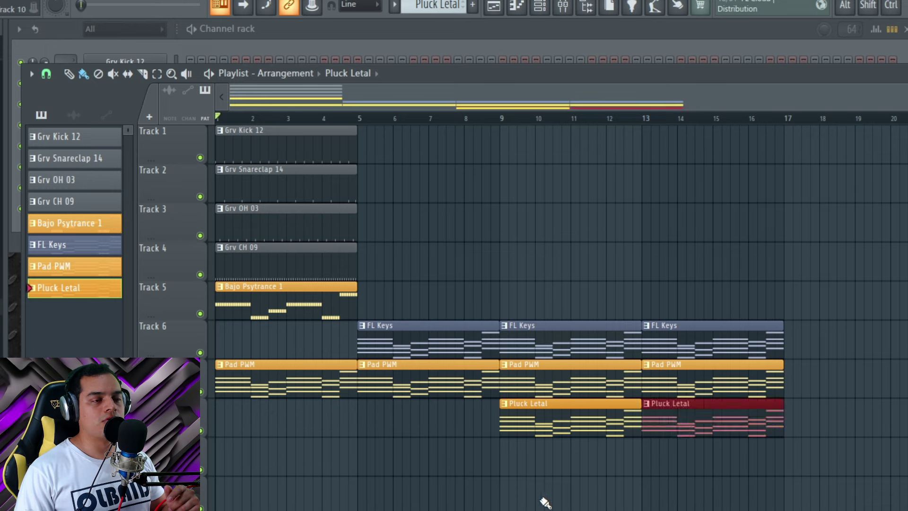
{"action": "left_click_drag", "start_coordinate": [239, 290], "coordinate": [519, 292]}
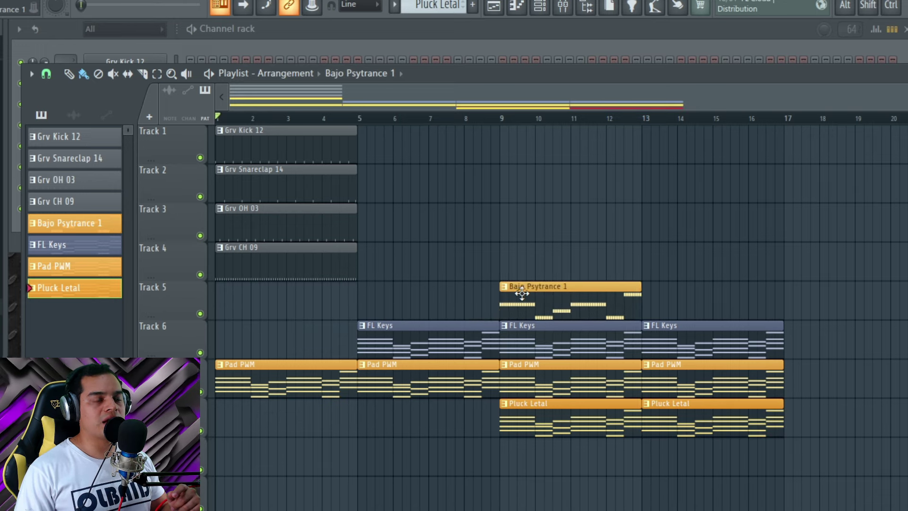
{"action": "left_click", "coordinate": [651, 297]}
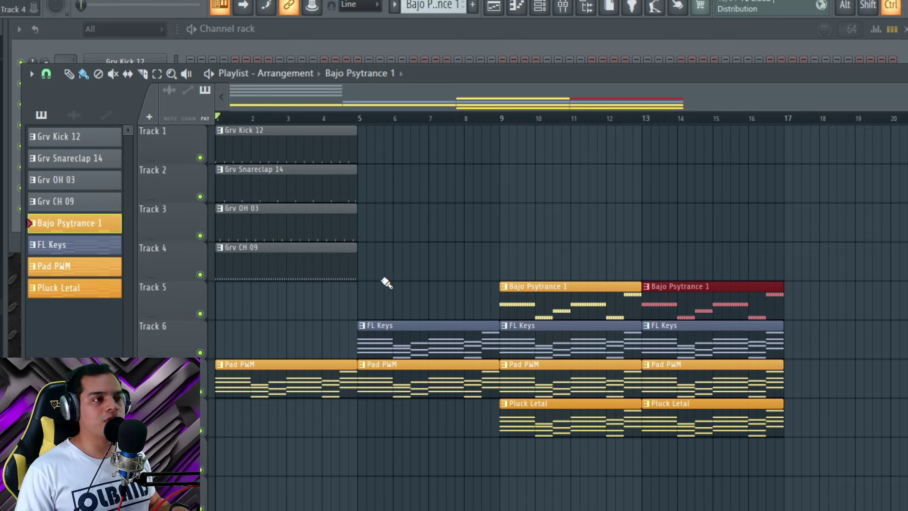
Move the four drum clips together to bar 9 and repeat Grv Kick 12 and Grv Snareclap 14 at bar 13
{"action": "left_click_drag", "start_coordinate": [381, 280], "coordinate": [507, 135]}
{"action": "left_click", "coordinate": [727, 190]}
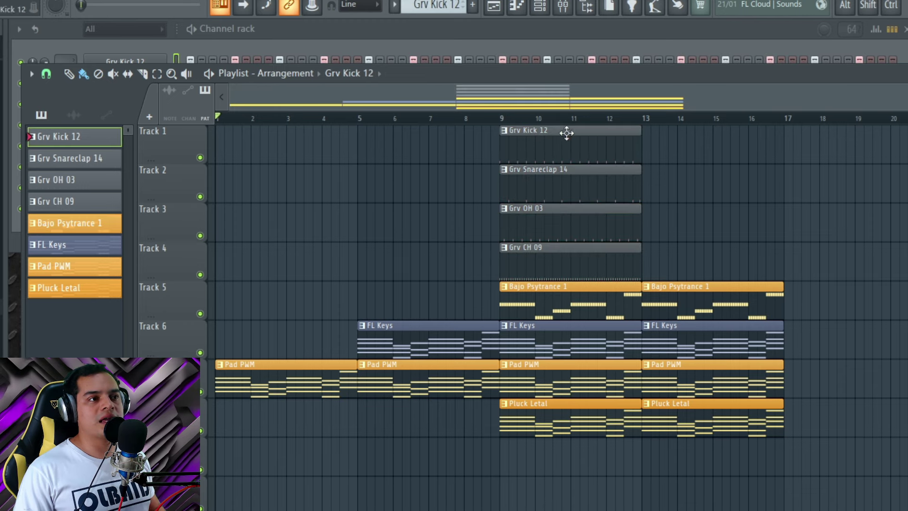
{"action": "left_click", "coordinate": [651, 140]}
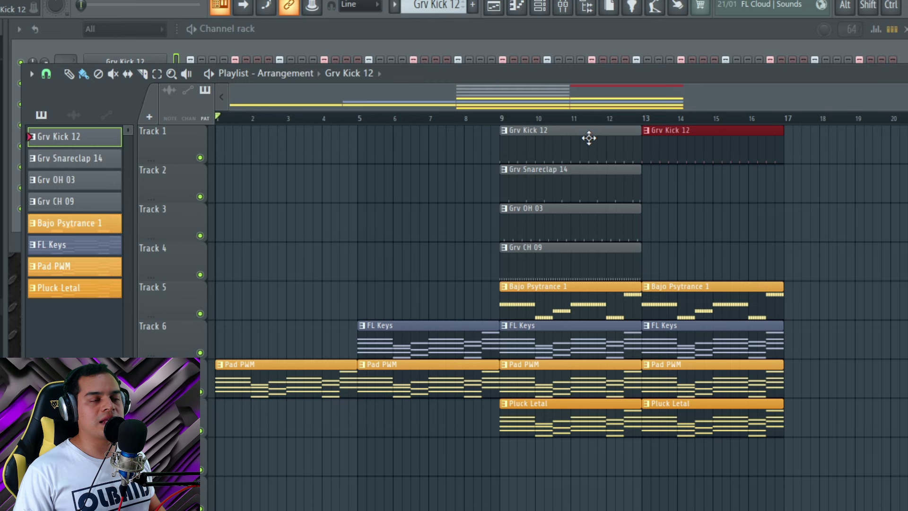
{"action": "left_click", "coordinate": [544, 183]}
{"action": "left_click", "coordinate": [651, 183]}
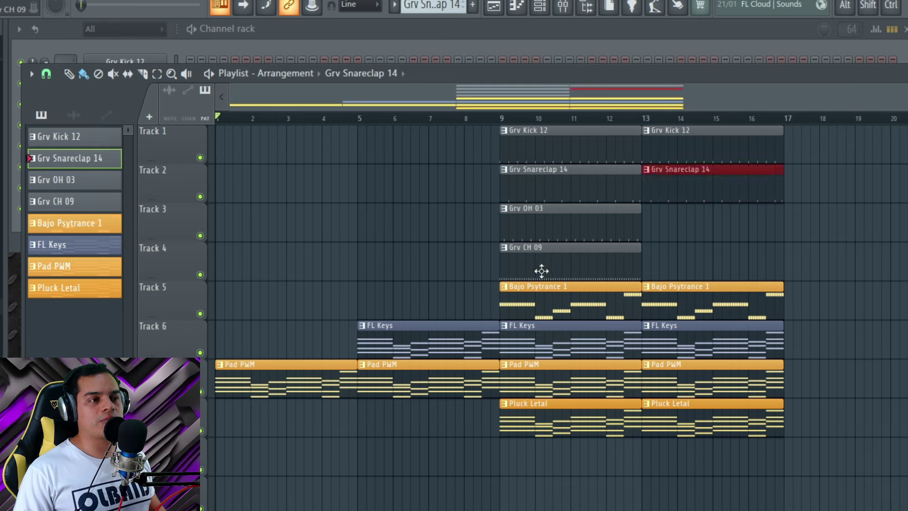
Make the Grv CH 09 and Grv OH 03 clips start at bar 13, leaving neither hi-hat at bar 9
{"action": "left_click_drag", "start_coordinate": [533, 264], "coordinate": [671, 263]}
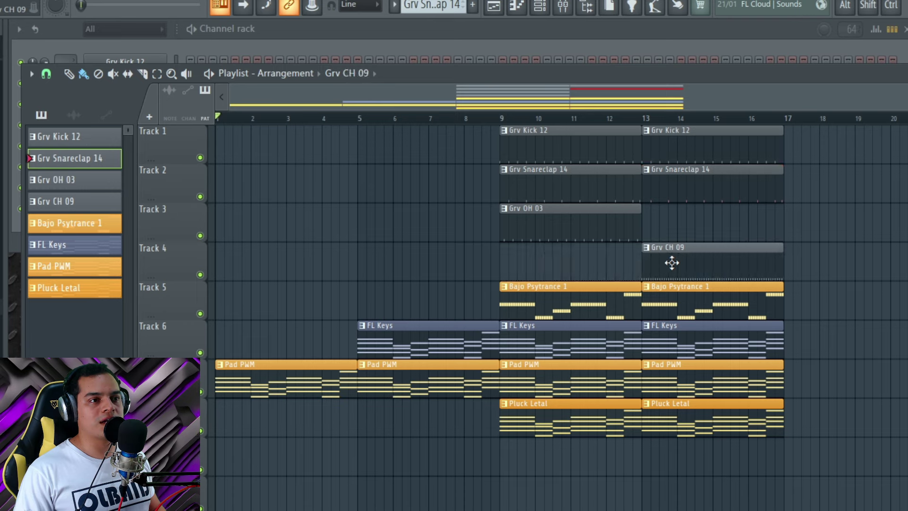
{"action": "left_click", "coordinate": [592, 216]}
{"action": "left_click", "coordinate": [648, 214]}
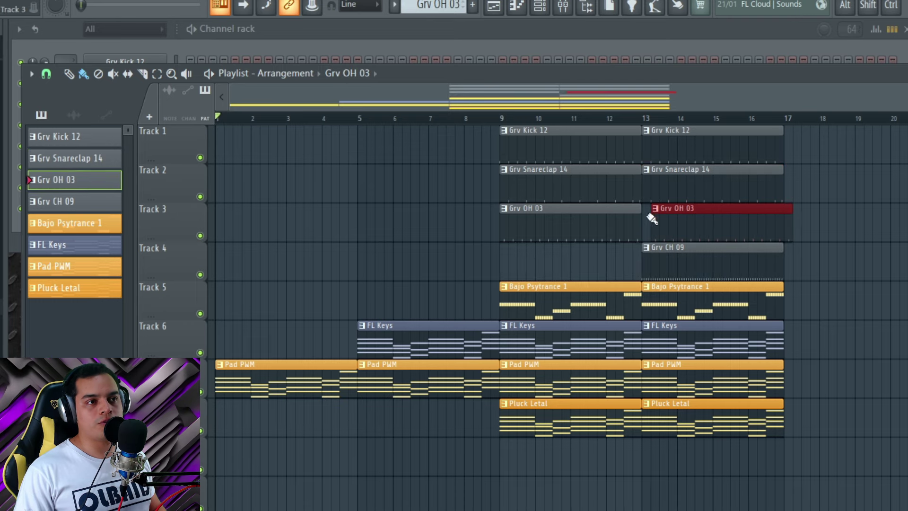
{"action": "right_click", "coordinate": [591, 227]}
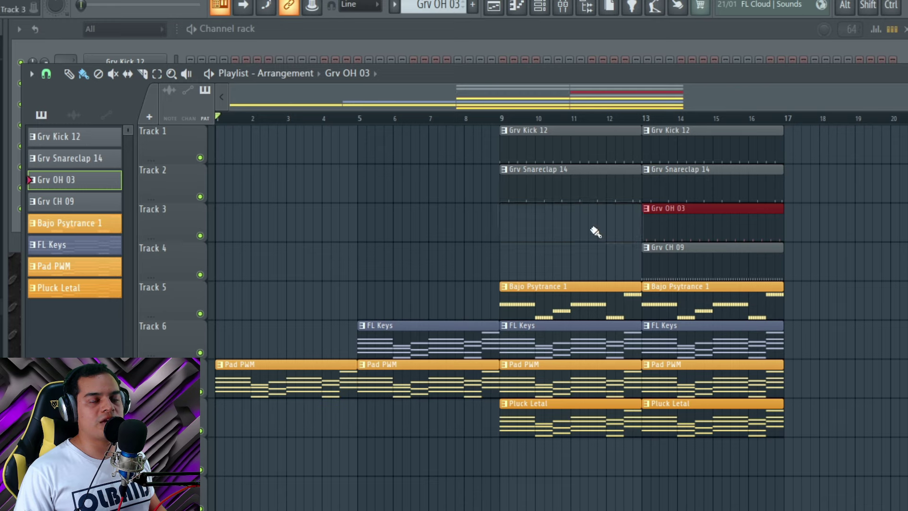
{"action": "right_click", "coordinate": [484, 254]}
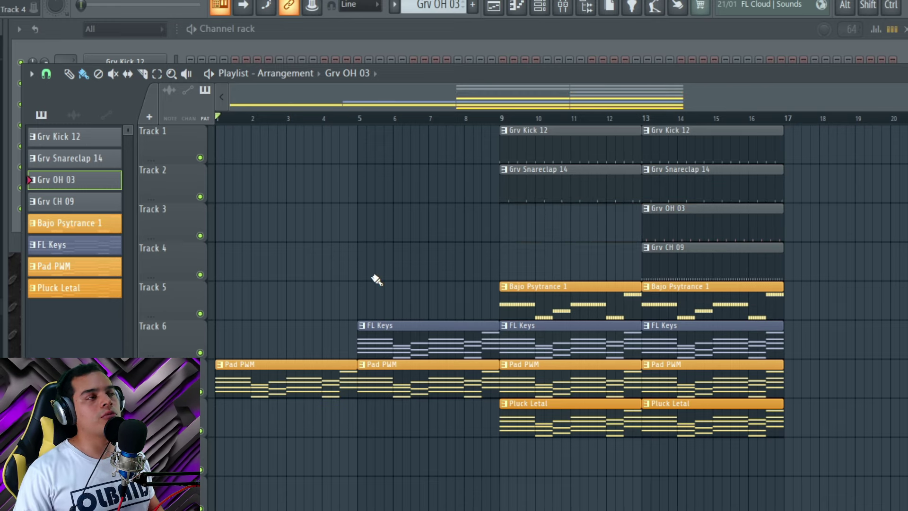
During playback, shift all drum clips four bars later to start at bar 13 and duplicate the bar 13 bass, keys, pad and pluck clips at bar 17
{"action": "key", "text": "space"}
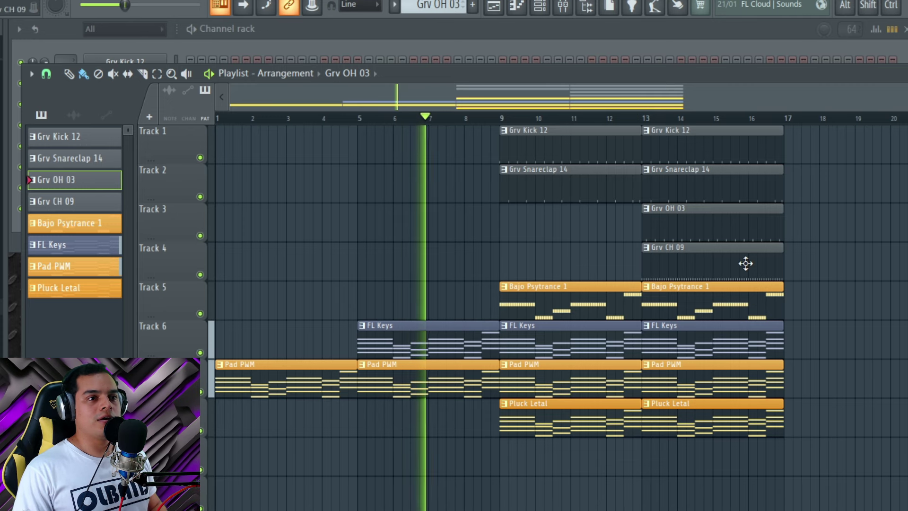
{"action": "left_click_drag", "start_coordinate": [846, 280], "coordinate": [652, 142]}
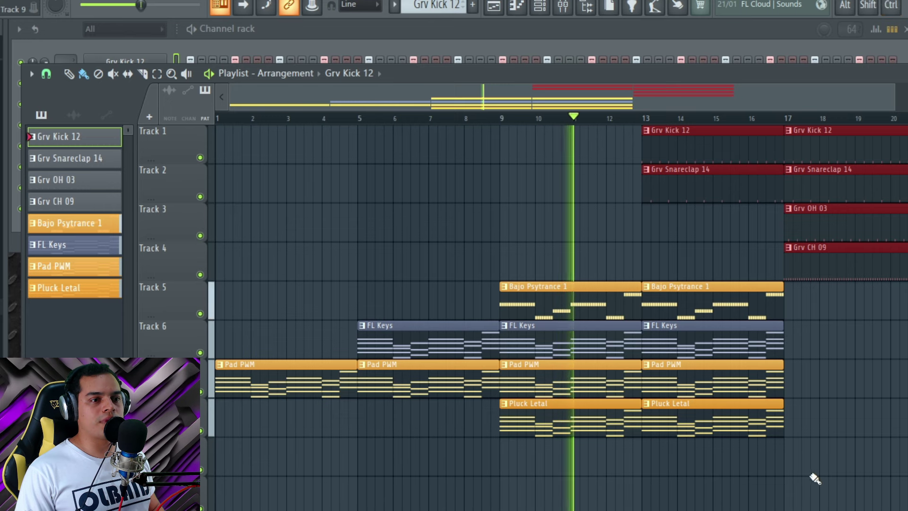
{"action": "left_click_drag", "start_coordinate": [832, 472], "coordinate": [683, 303]}
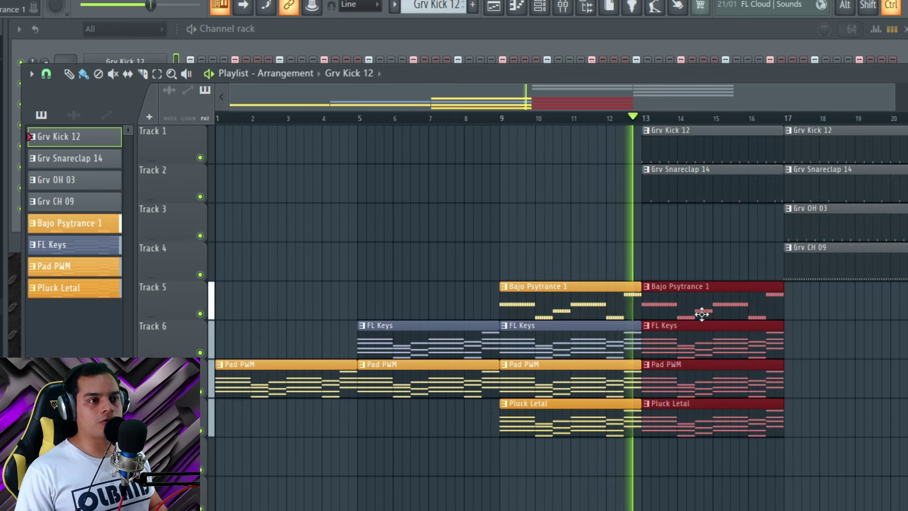
{"action": "left_click_drag", "start_coordinate": [702, 313], "coordinate": [846, 303]}
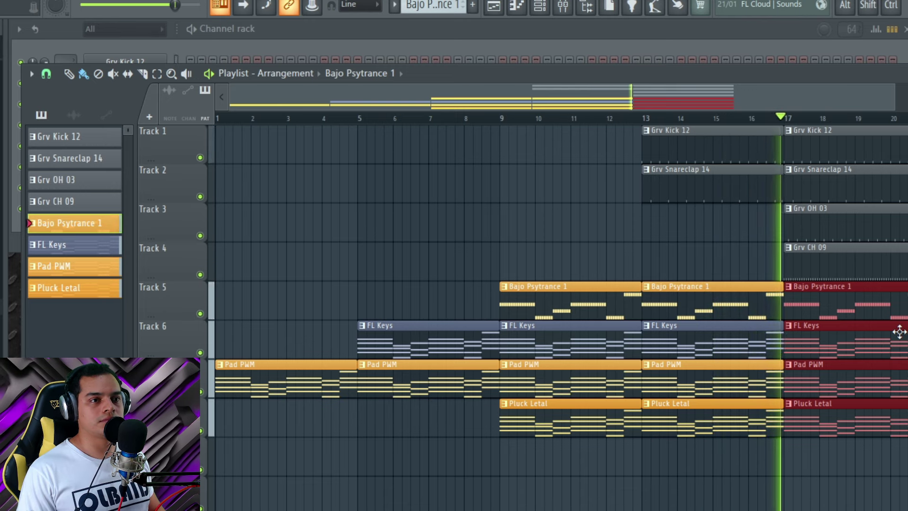
{"action": "left_click", "coordinate": [387, 52]}
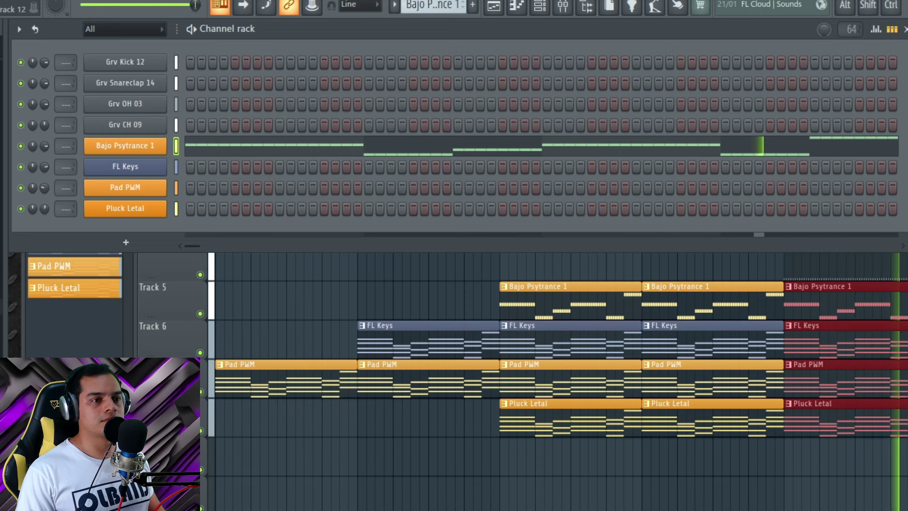
{"action": "left_click", "coordinate": [882, 492]}
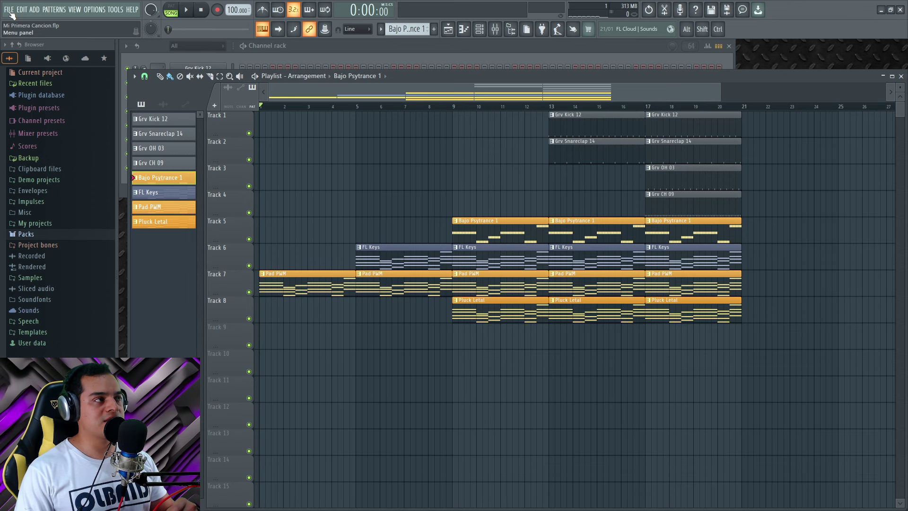
Set up an MP3 export of the project as Mi Primera Cancion in the Escritorio folder, using the Full song render mode
{"action": "left_click", "coordinate": [10, 13]}
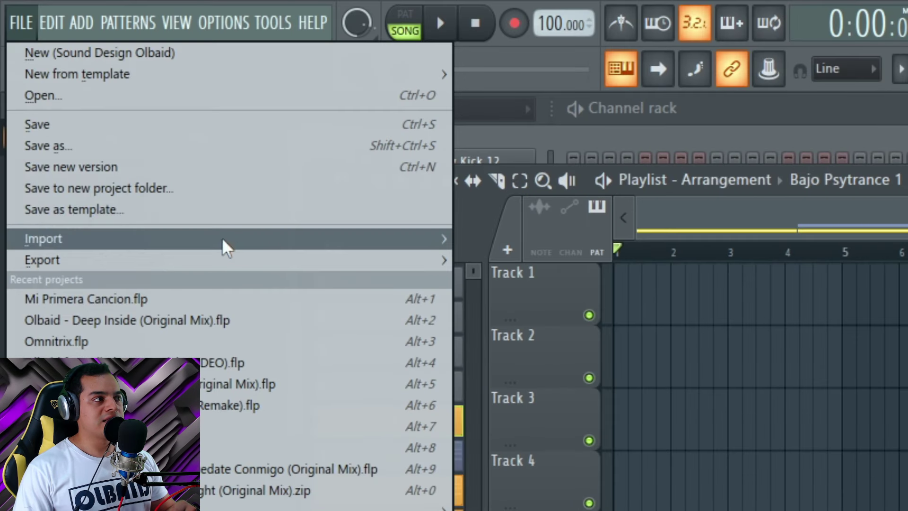
{"action": "mouse_move", "coordinate": [117, 110]}
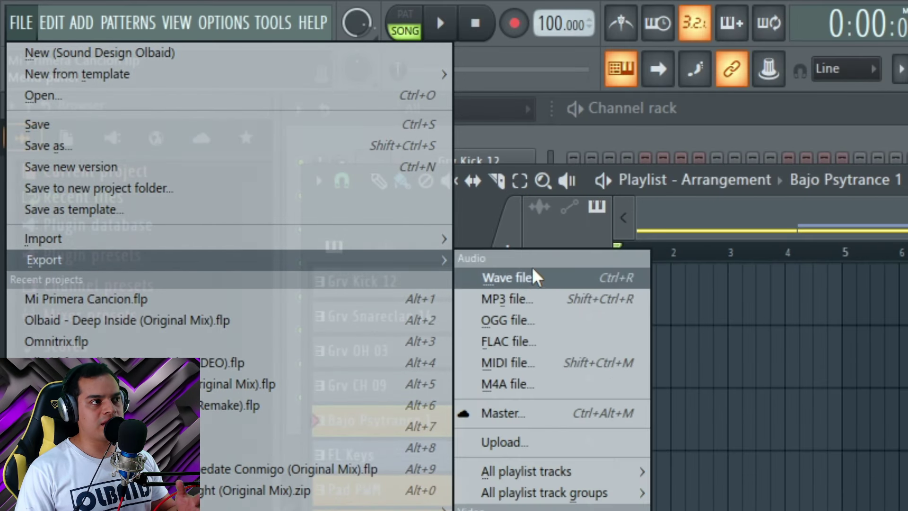
{"action": "left_click", "coordinate": [526, 299]}
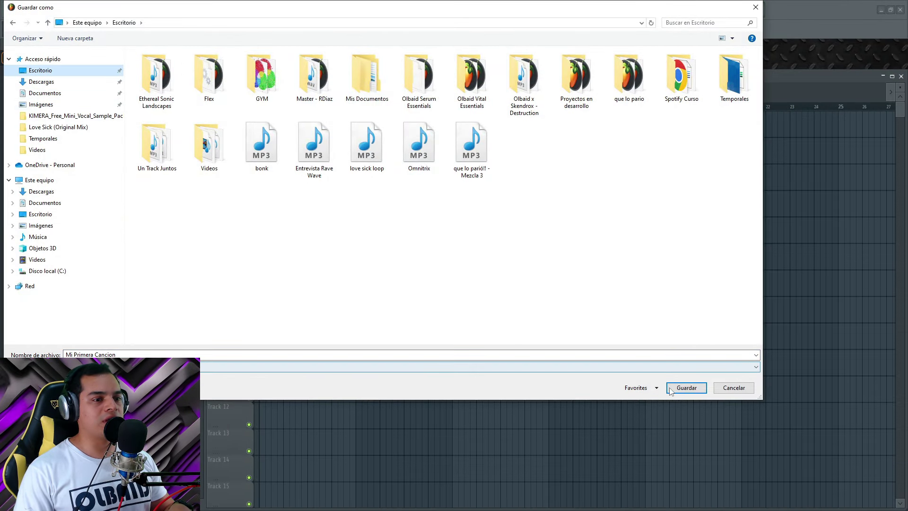
{"action": "key", "text": "Return"}
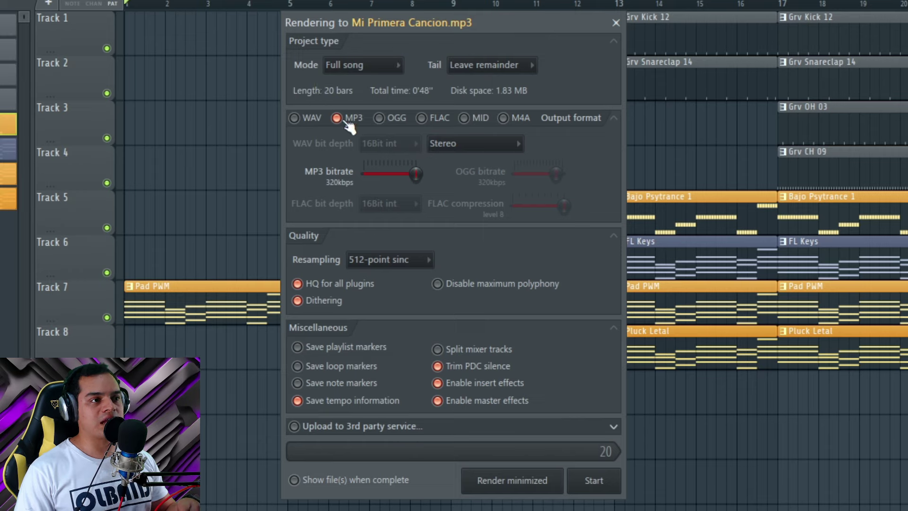
{"action": "left_click", "coordinate": [352, 67]}
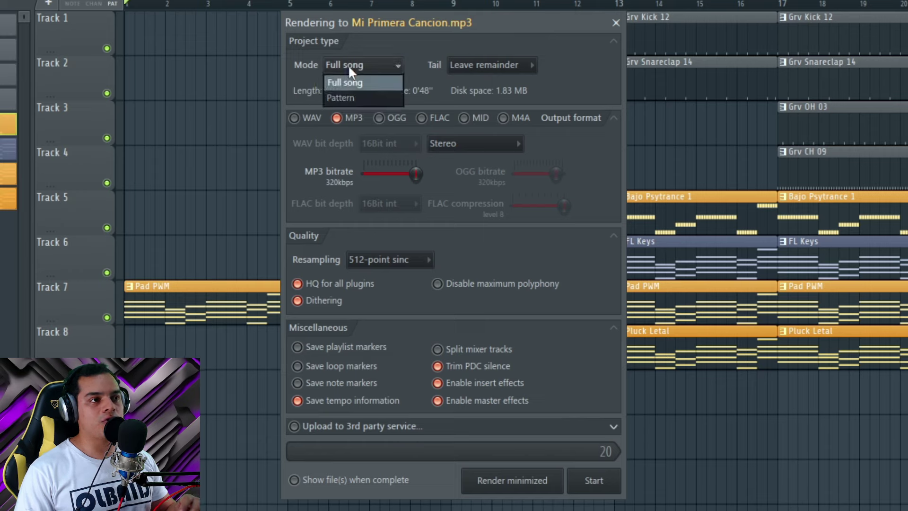
{"action": "left_click", "coordinate": [350, 80]}
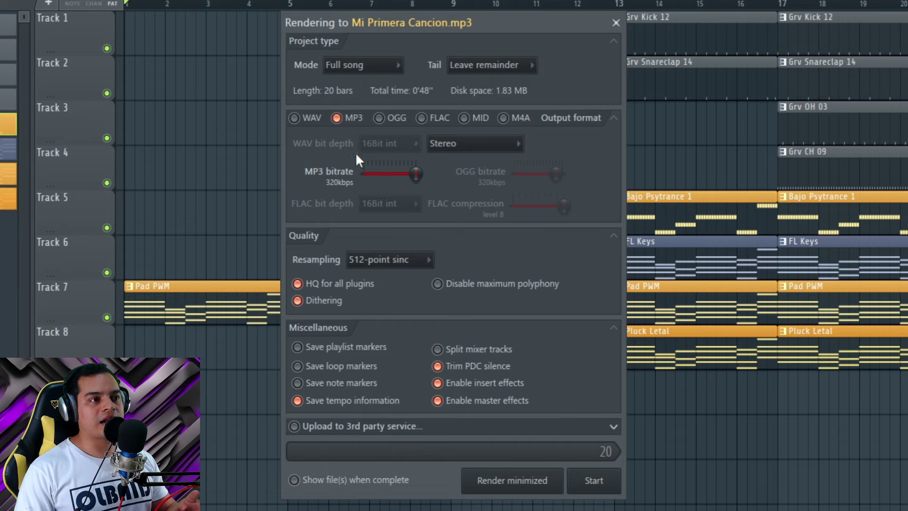